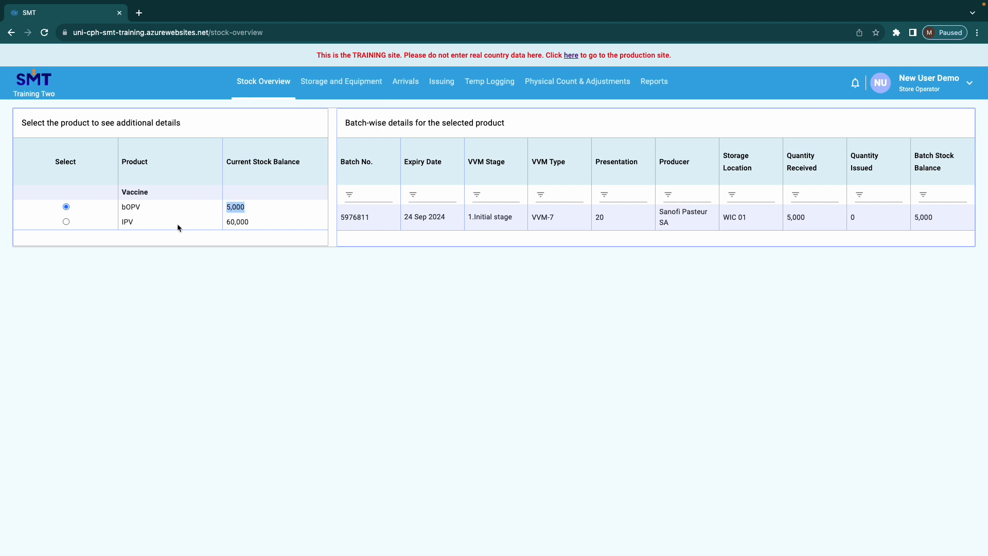
Start a new stock issue with issue type Requisition and issue date 13-11-2023.
{"action": "left_click_drag", "start_coordinate": [249, 221], "coordinate": [226, 244]}
{"action": "left_click", "coordinate": [438, 89]}
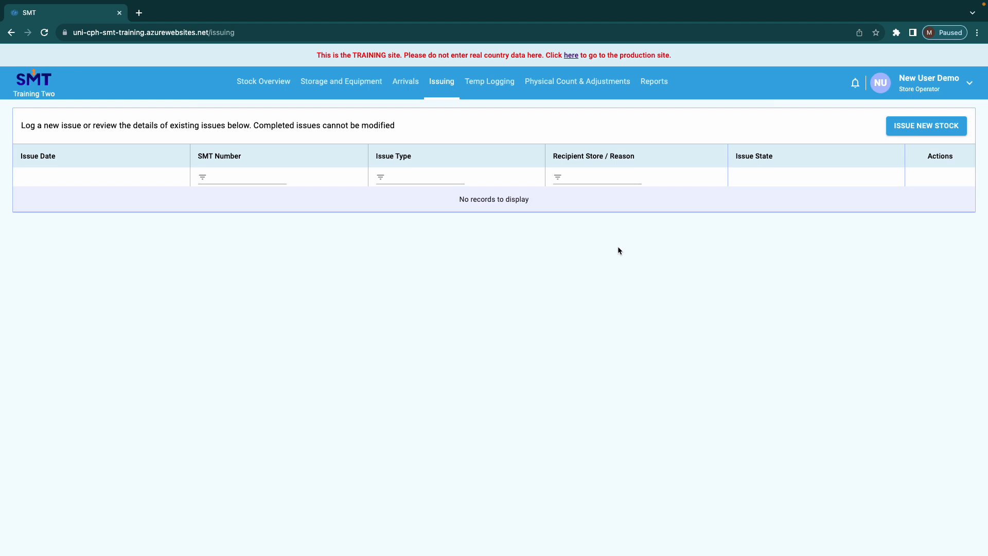
{"action": "left_click", "coordinate": [928, 132]}
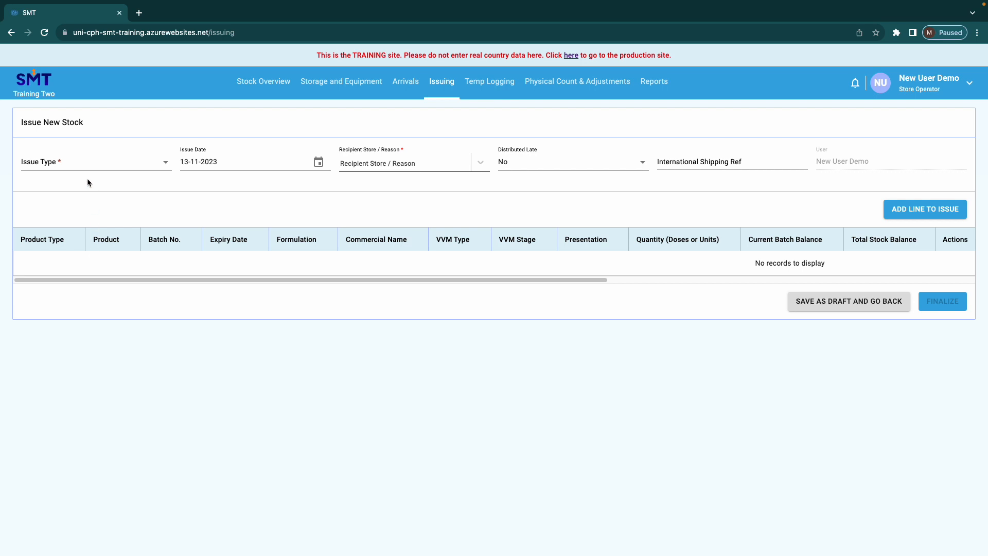
{"action": "left_click", "coordinate": [90, 165]}
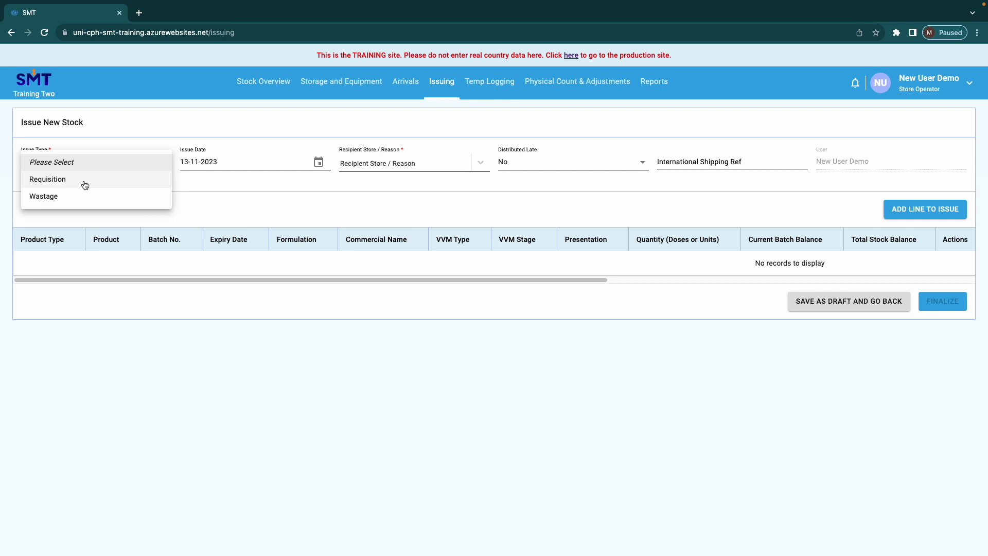
{"action": "left_click", "coordinate": [85, 185]}
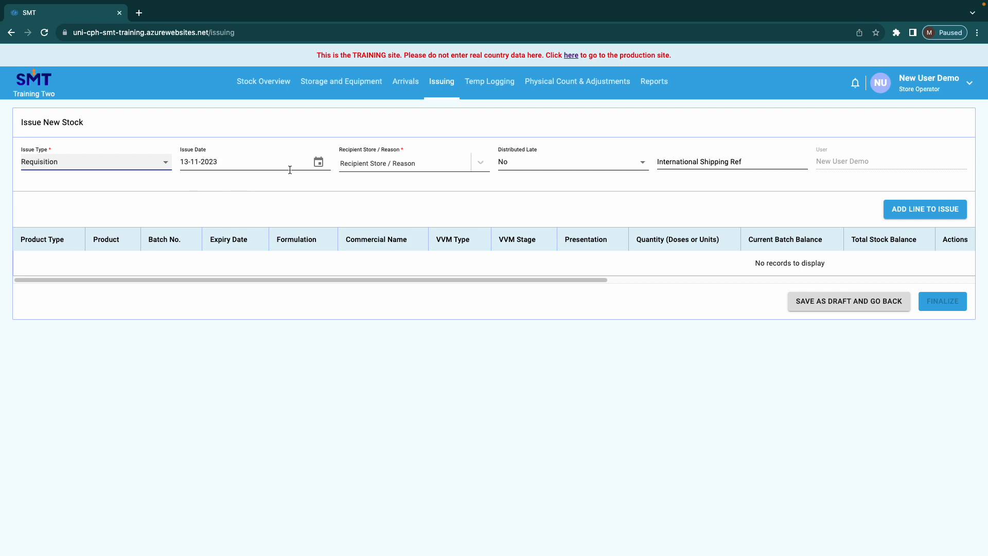
{"action": "left_click", "coordinate": [319, 164]}
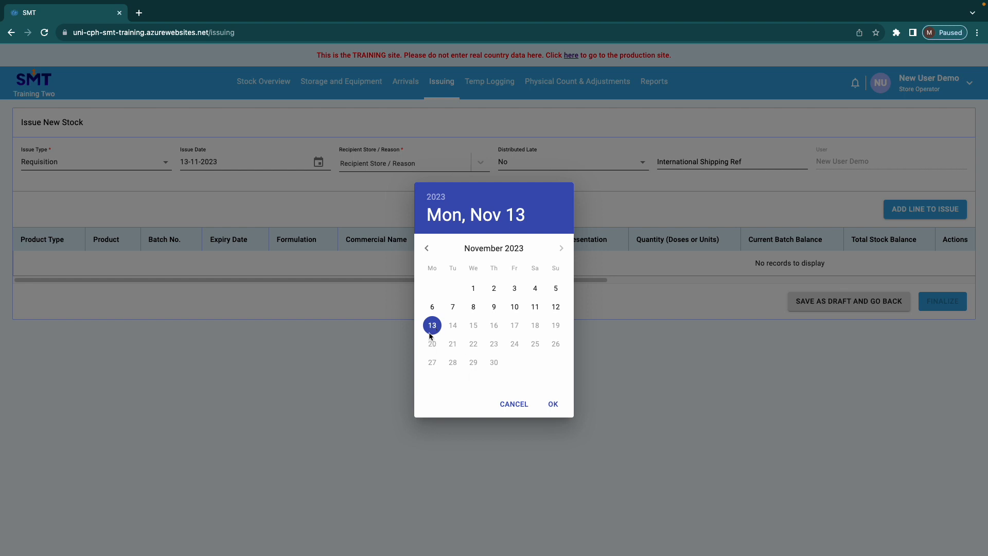
{"action": "left_click", "coordinate": [553, 404]}
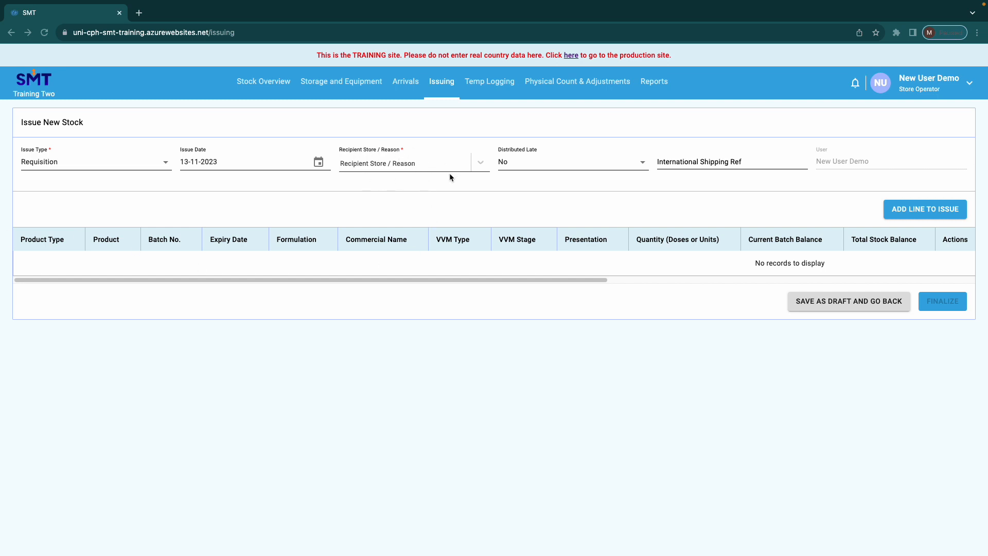
Set the issue's recipient to DISTRICT STORE 3 and keep Distributed Late at No.
{"action": "left_click", "coordinate": [481, 164]}
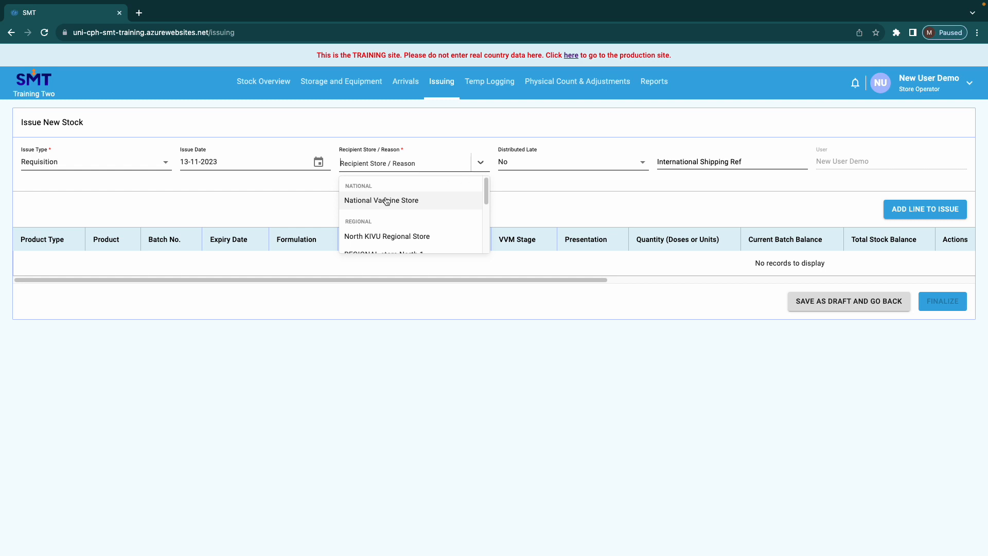
{"action": "left_click_drag", "start_coordinate": [486, 196], "coordinate": [485, 205]}
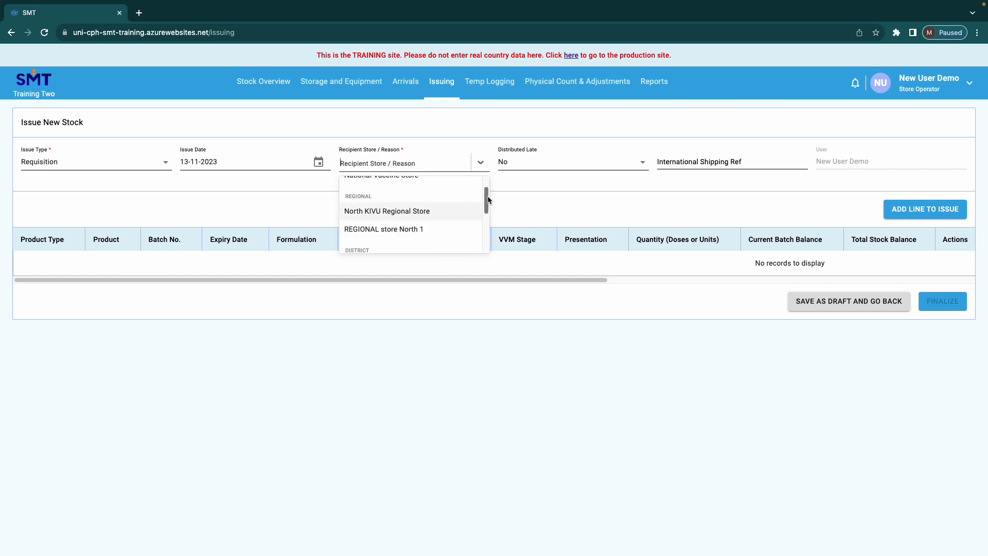
{"action": "left_click_drag", "start_coordinate": [488, 200], "coordinate": [488, 218]}
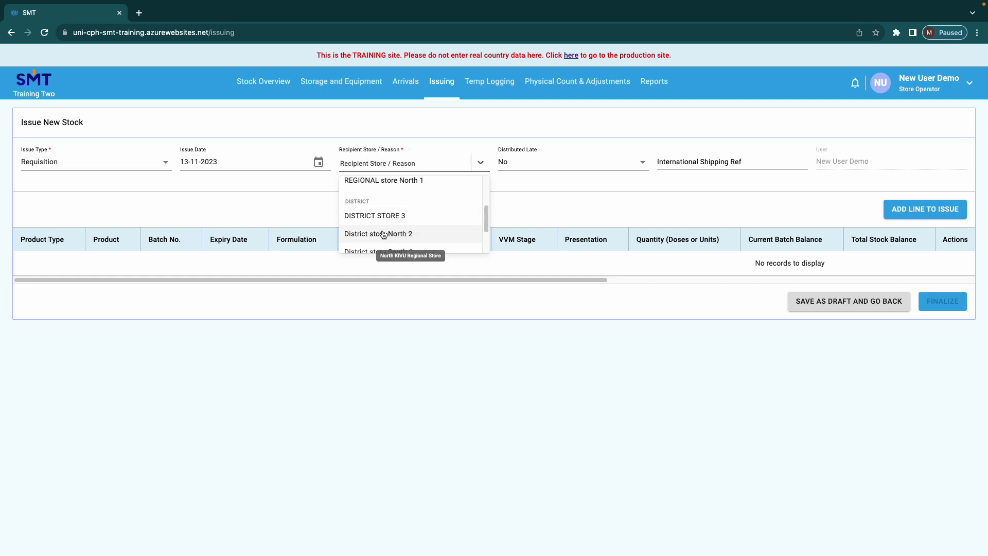
{"action": "left_click_drag", "start_coordinate": [487, 226], "coordinate": [488, 234]}
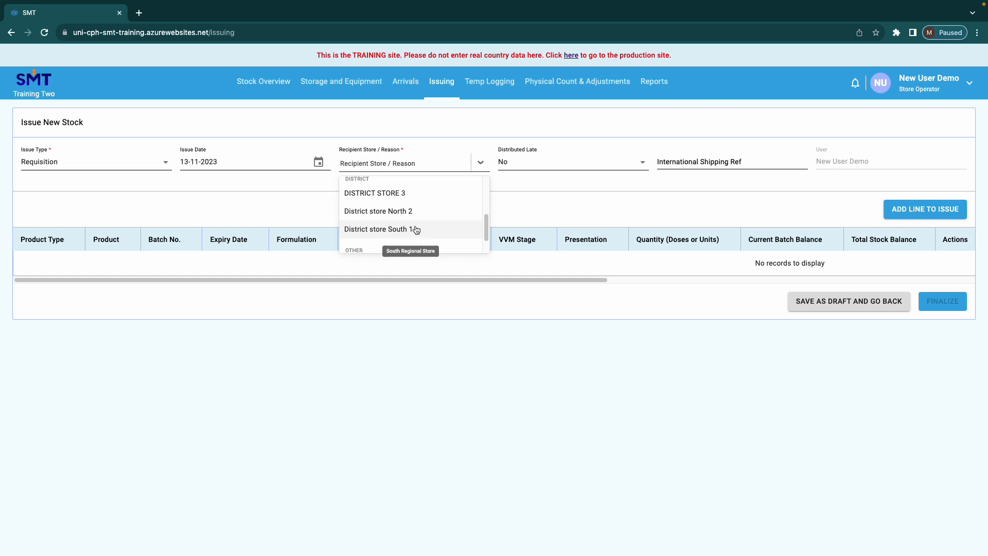
{"action": "left_click", "coordinate": [373, 194]}
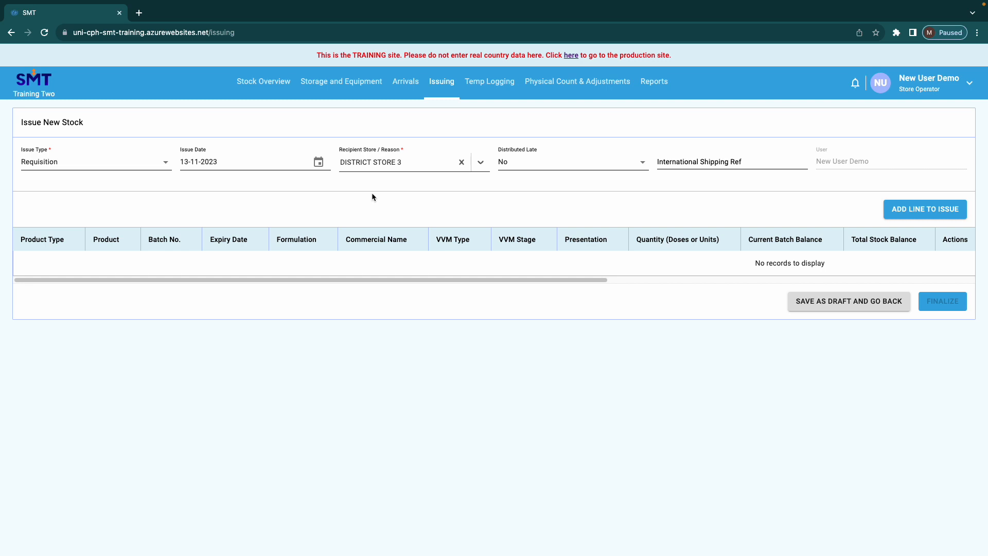
{"action": "left_click", "coordinate": [539, 165]}
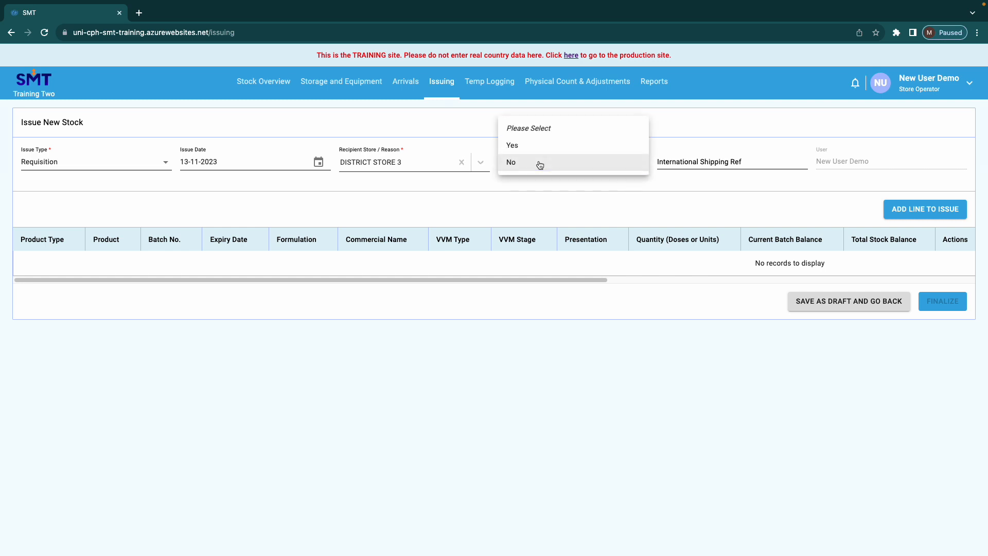
{"action": "left_click", "coordinate": [540, 164]}
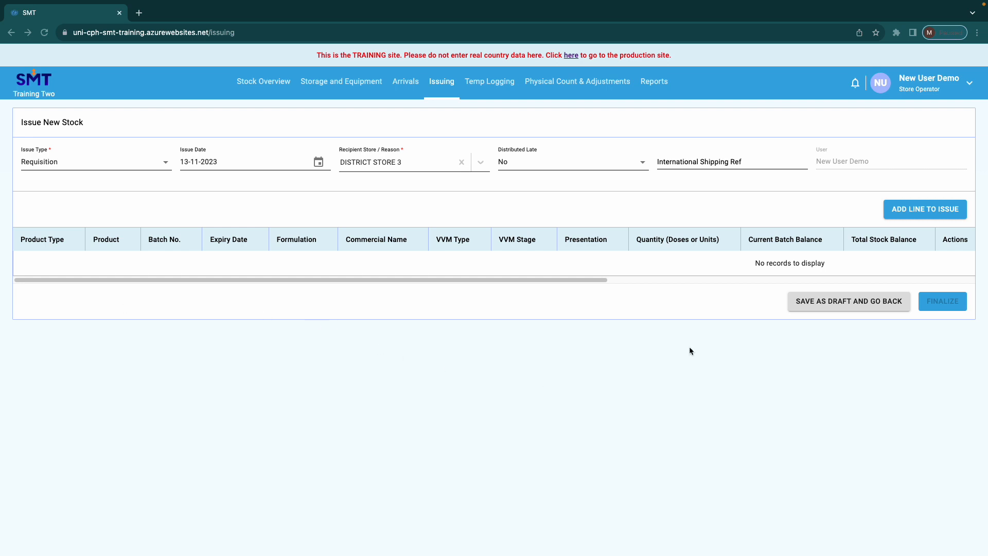
Add an issue line for the IPV vaccine from batch 665247 with a quantity of 4000 doses.
{"action": "left_click", "coordinate": [926, 214]}
{"action": "left_click", "coordinate": [926, 214]}
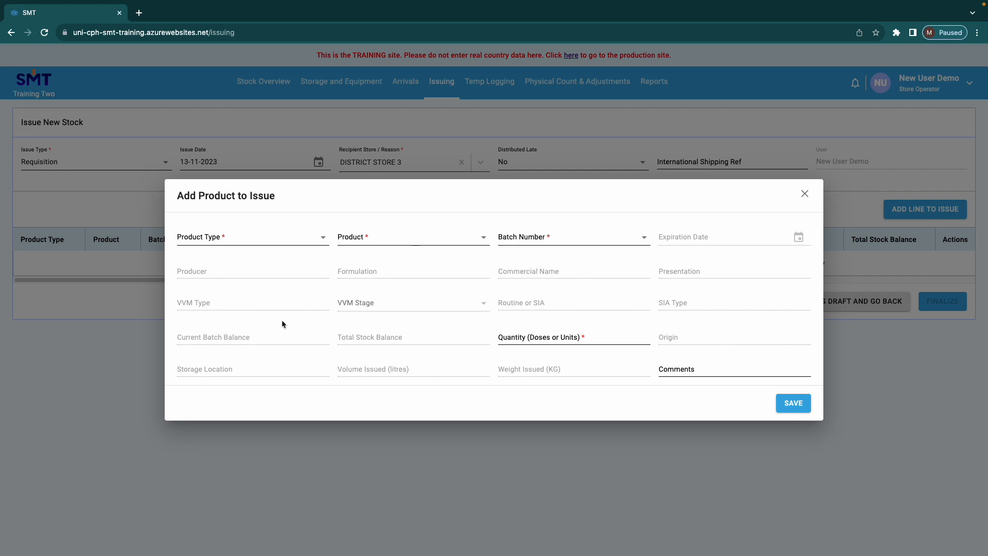
{"action": "left_click", "coordinate": [197, 239]}
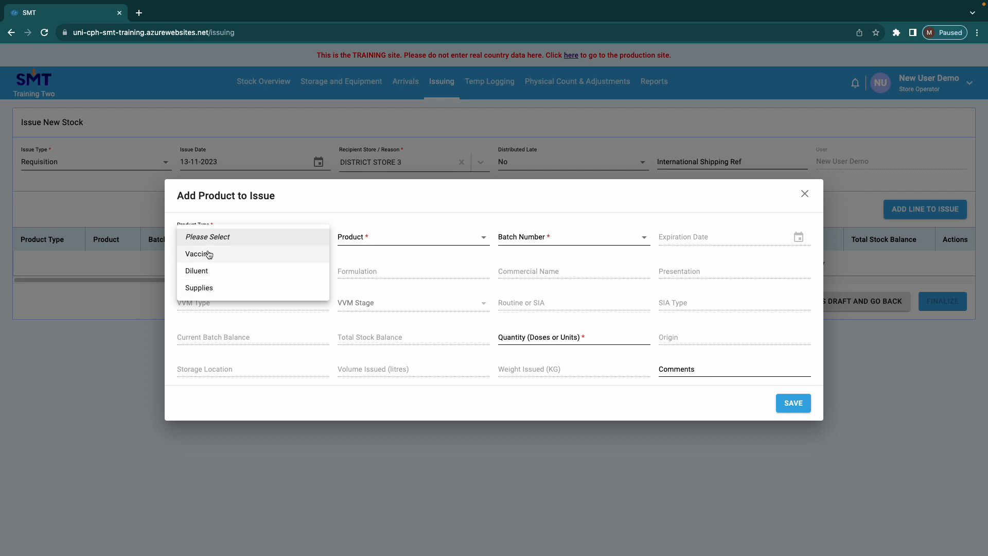
{"action": "left_click", "coordinate": [208, 254]}
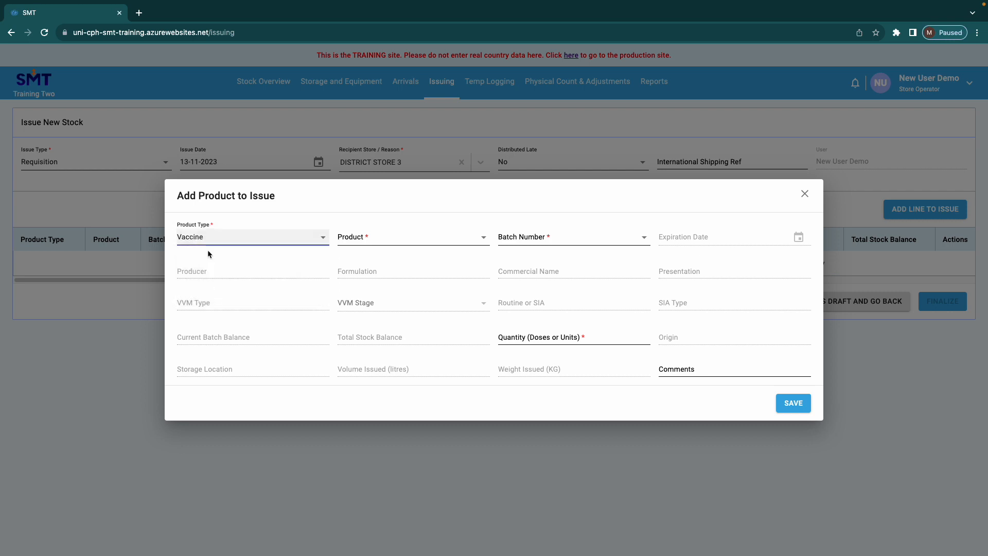
{"action": "left_click", "coordinate": [379, 245]}
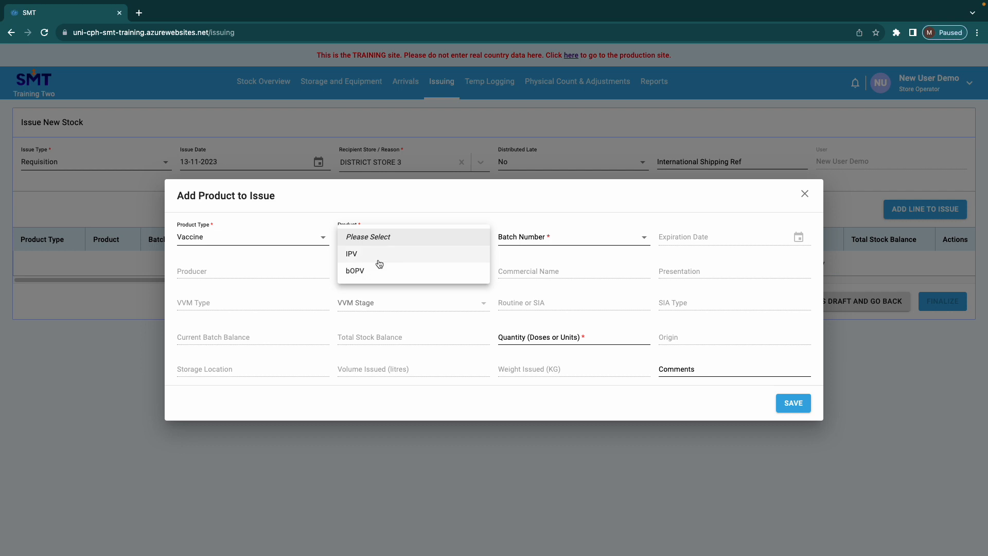
{"action": "left_click", "coordinate": [364, 260]}
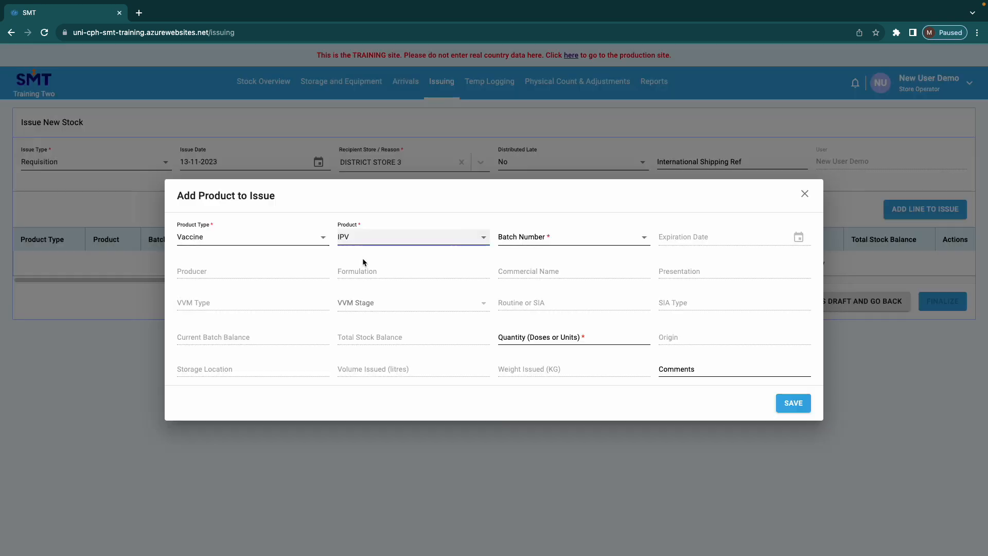
{"action": "left_click", "coordinate": [555, 244]}
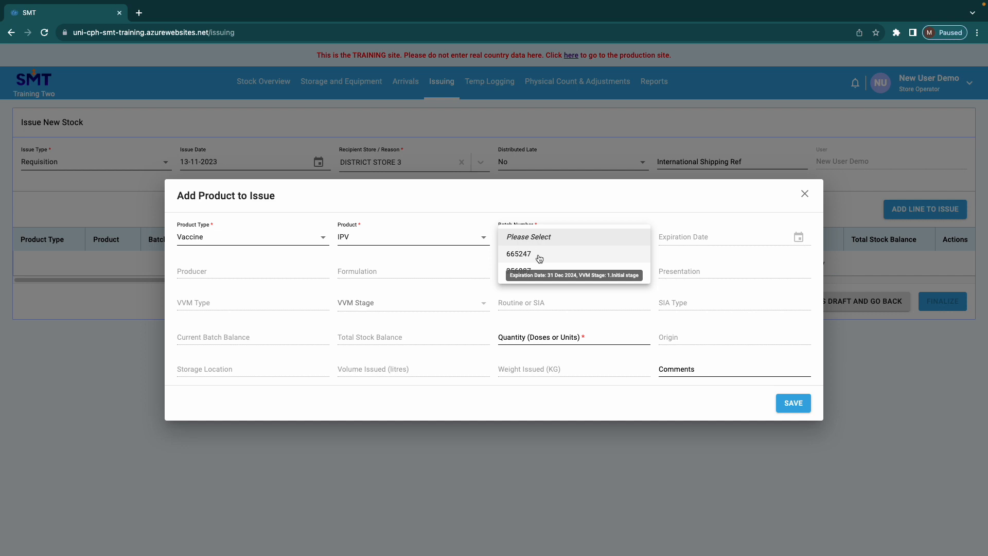
{"action": "left_click", "coordinate": [539, 257]}
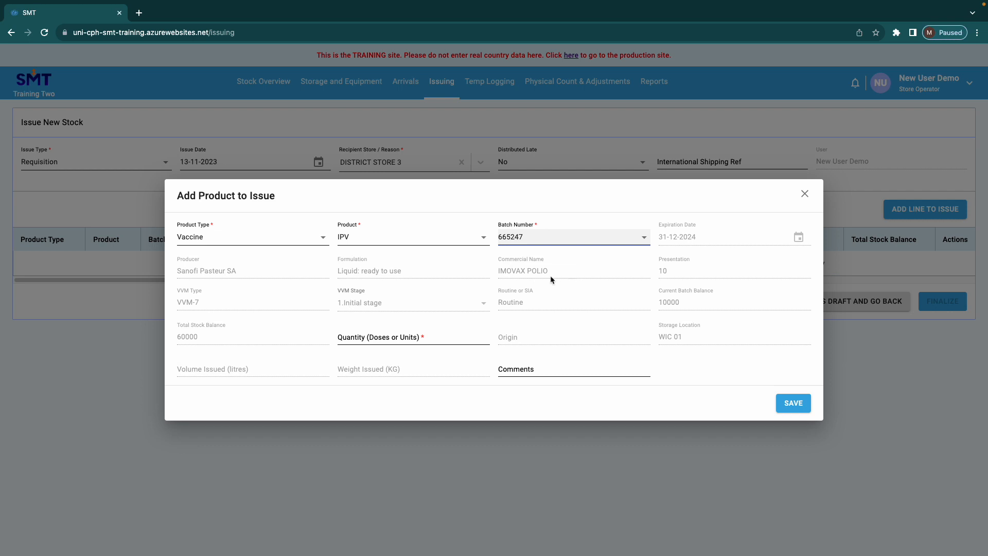
{"action": "left_click", "coordinate": [356, 335]}
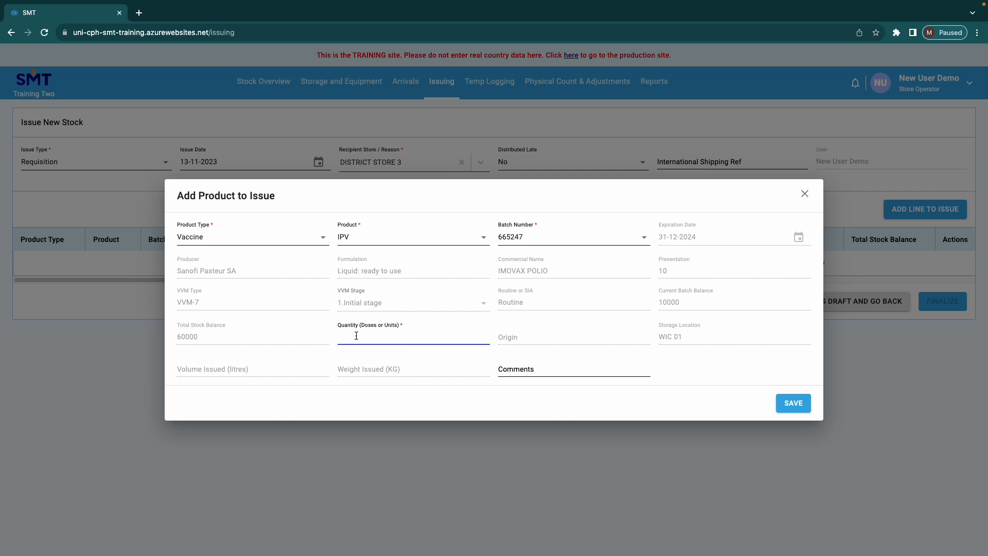
{"action": "type", "text": "4000"}
{"action": "left_click", "coordinate": [793, 403]}
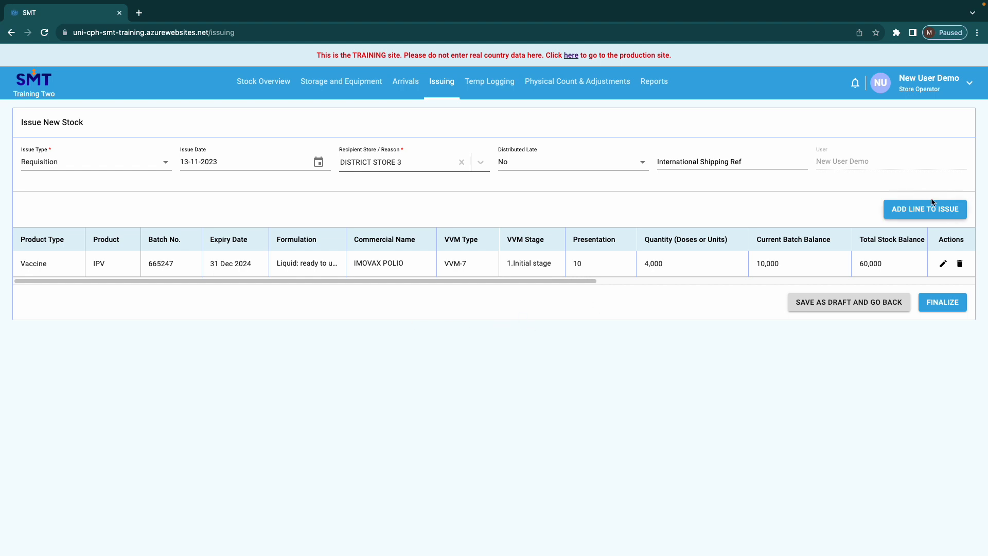
Add an issue line for the bOPV vaccine from batch 5976811 with a quantity of 2000 doses.
{"action": "left_click", "coordinate": [932, 216]}
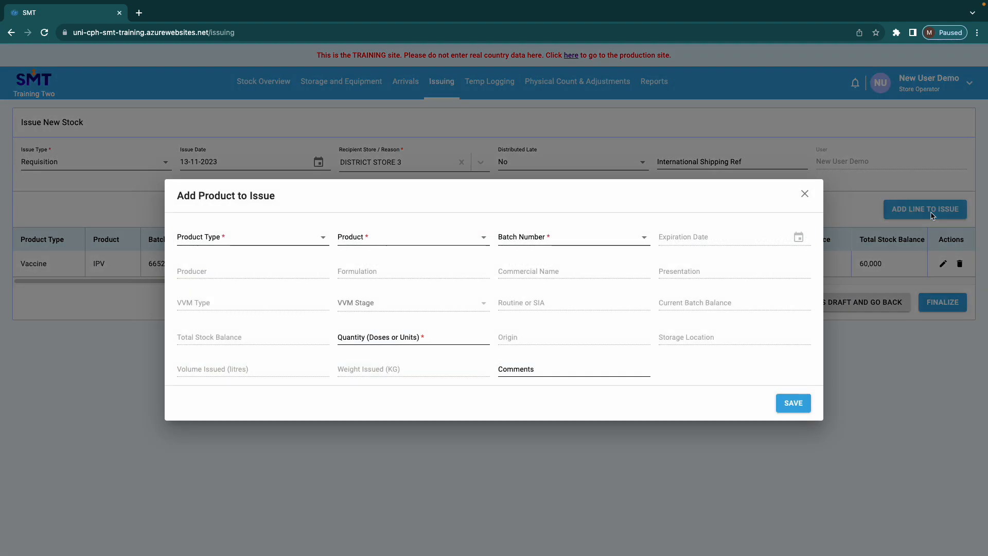
{"action": "left_click", "coordinate": [318, 242]}
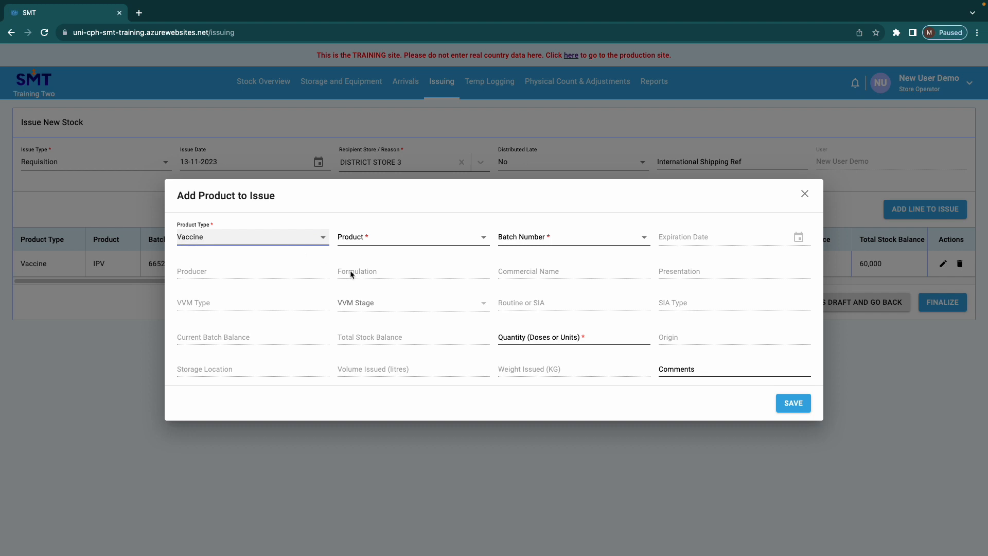
{"action": "left_click", "coordinate": [392, 242]}
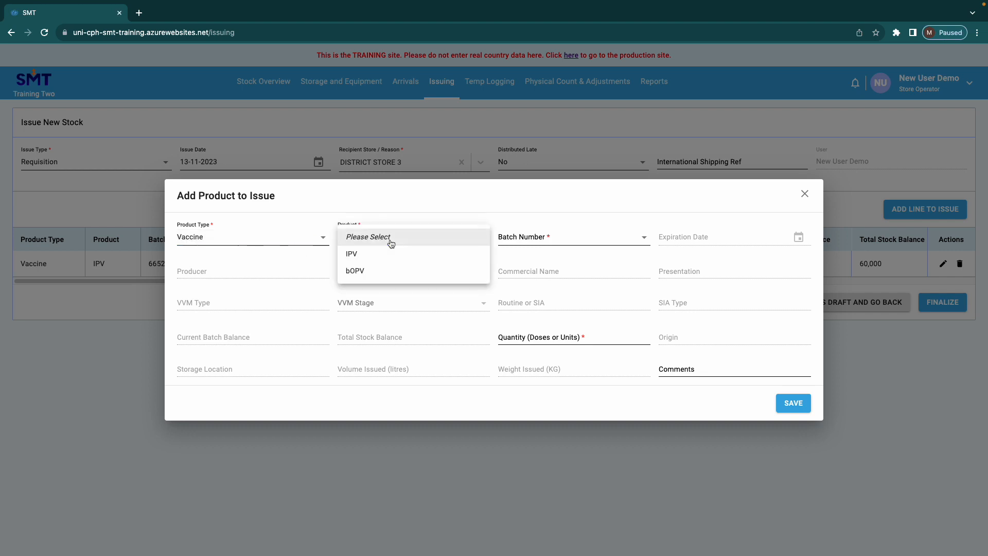
{"action": "left_click", "coordinate": [373, 277]}
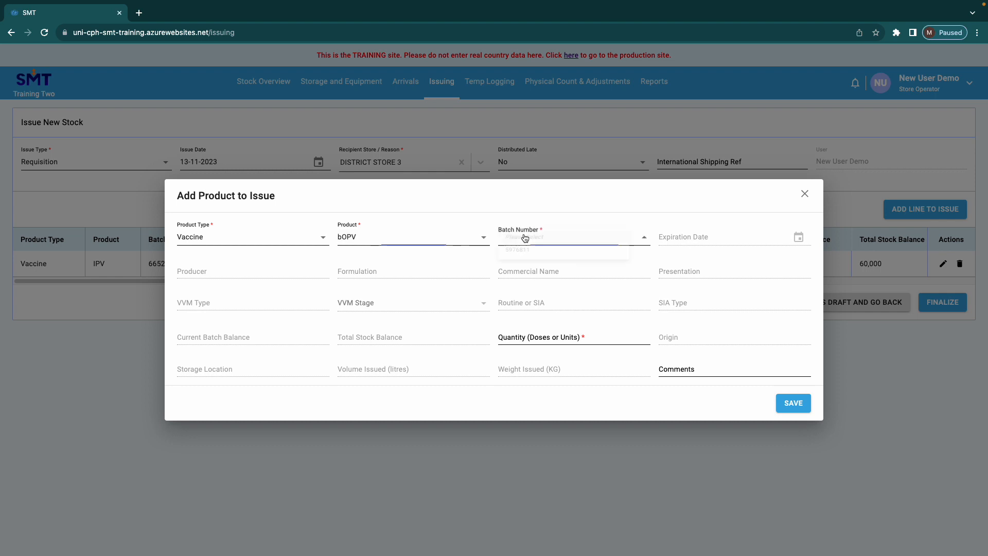
{"action": "left_click", "coordinate": [525, 237]}
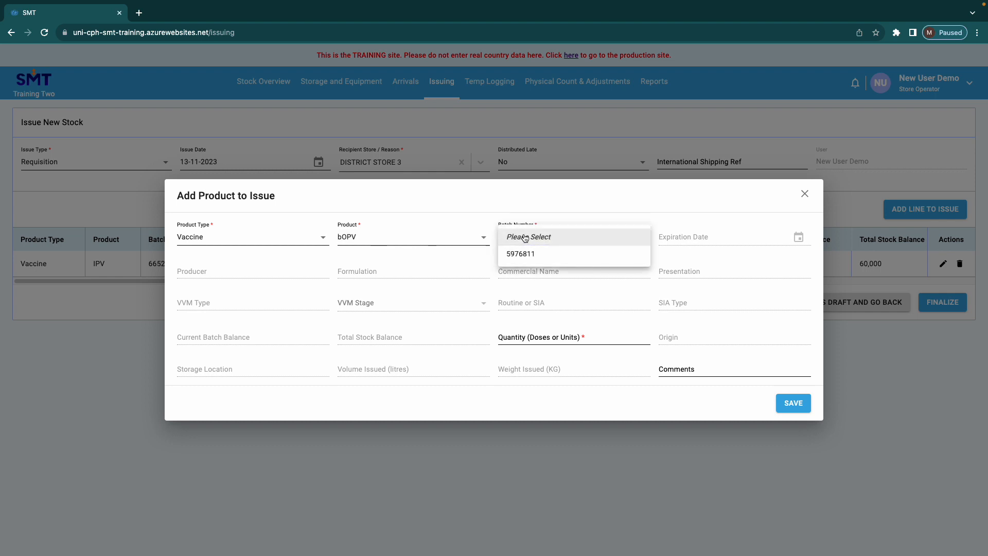
{"action": "left_click", "coordinate": [527, 254]}
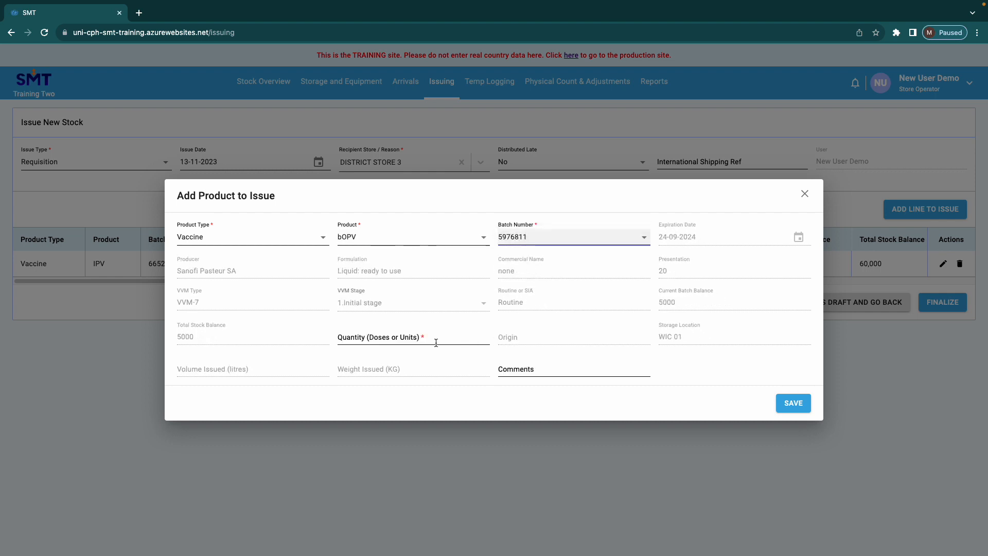
{"action": "left_click", "coordinate": [394, 336]}
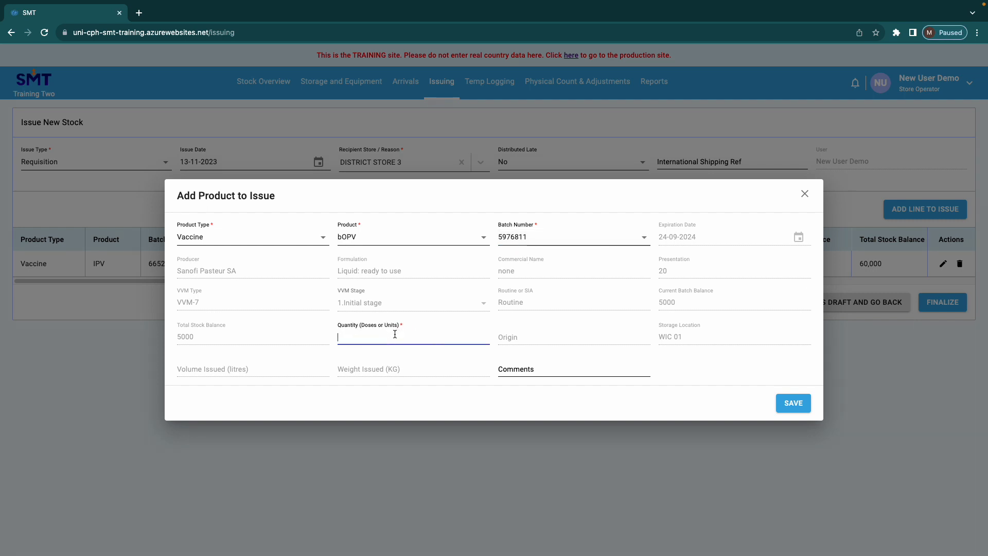
{"action": "type", "text": "2000"}
{"action": "left_click", "coordinate": [792, 404]}
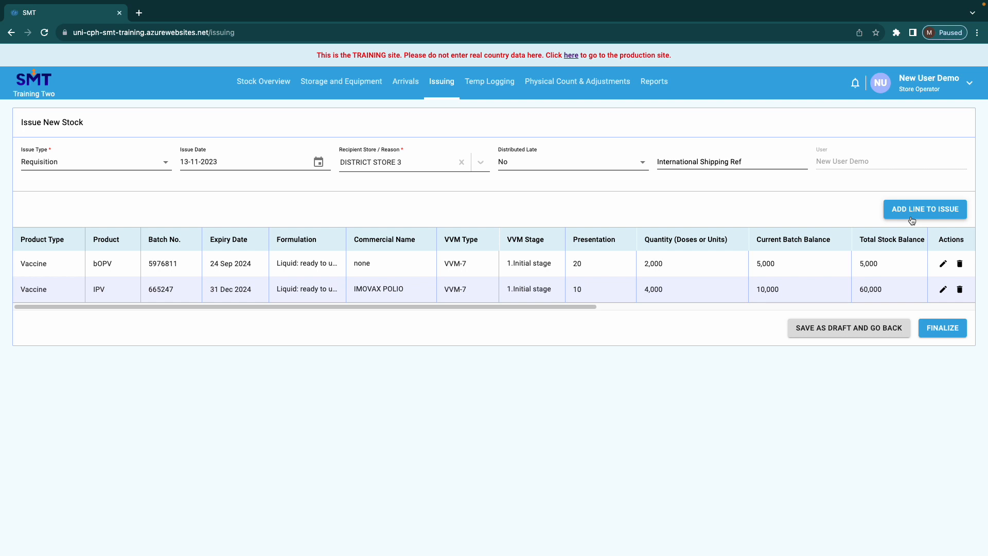
Review the bOPV line in its edit form, update it without changes, and save the issue as a draft.
{"action": "left_click", "coordinate": [943, 264]}
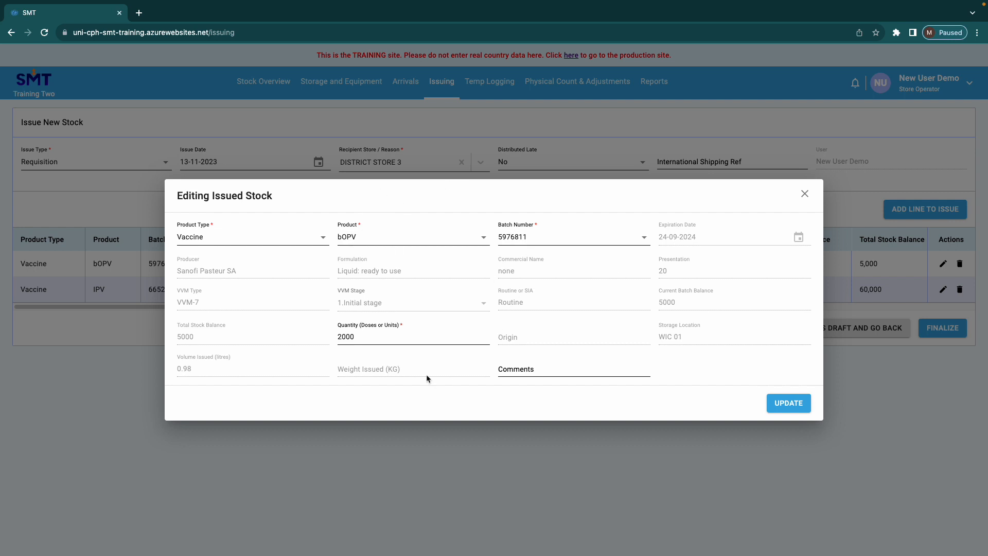
{"action": "left_click", "coordinate": [793, 404]}
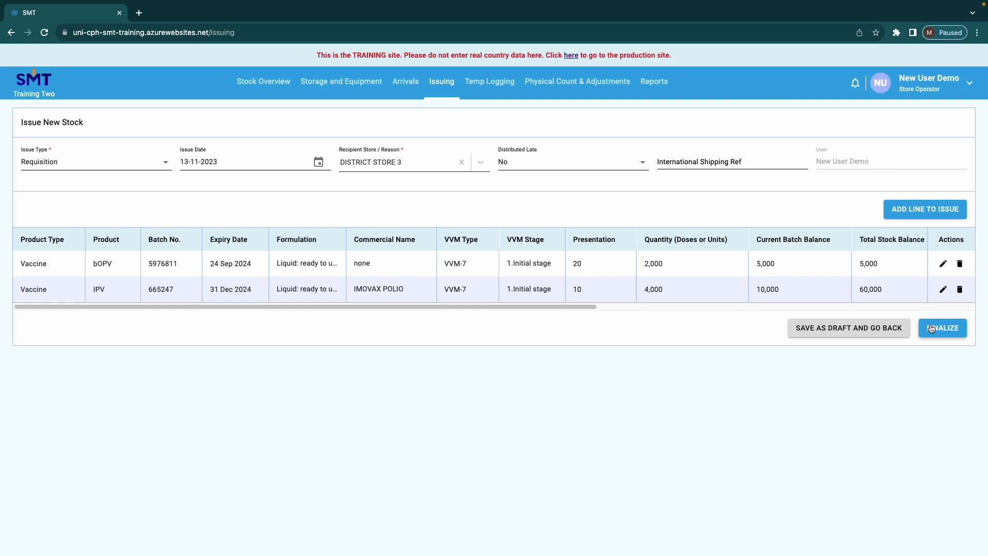
{"action": "left_click", "coordinate": [854, 331]}
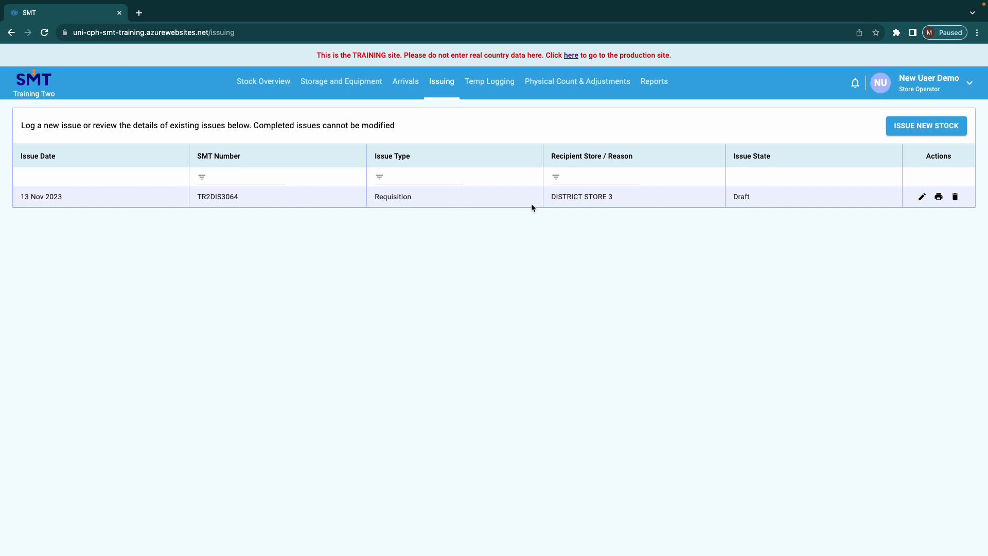
Check the current product balances in the stock overview and return to the list of issues.
{"action": "left_click", "coordinate": [265, 83]}
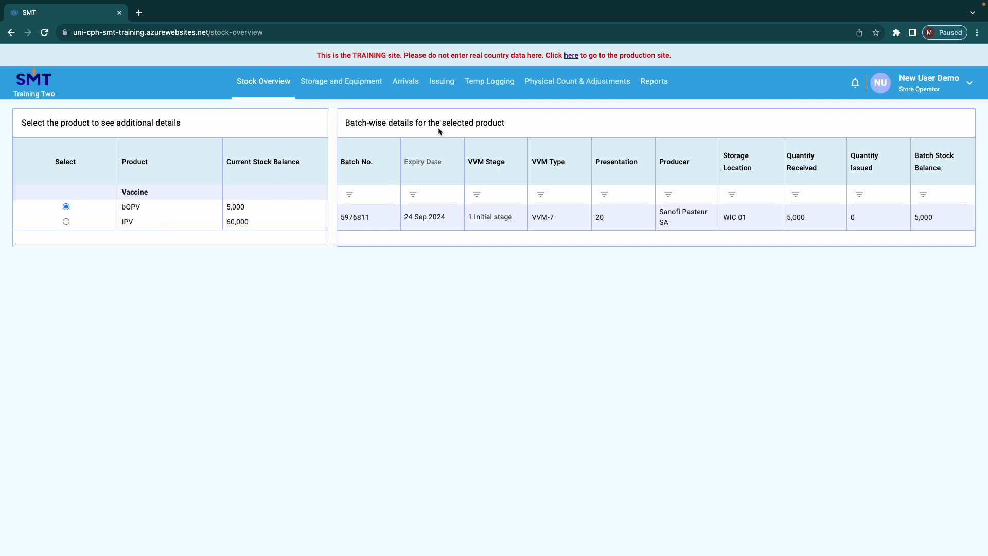
{"action": "left_click", "coordinate": [413, 87]}
{"action": "left_click", "coordinate": [440, 84]}
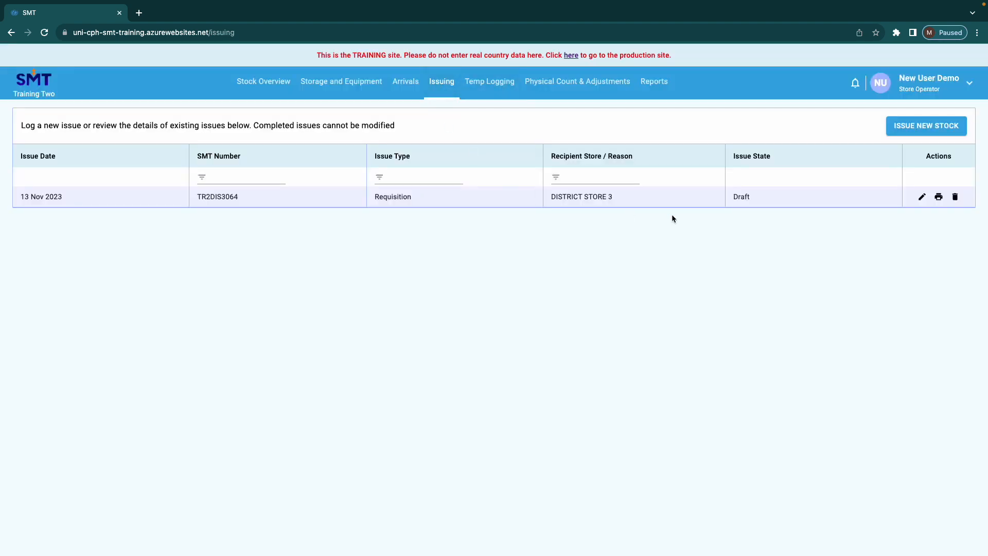
Examine the storage locations and issued quantities of the bOPV and IPV lines in the draft requisition's print preview, and close it.
{"action": "left_click", "coordinate": [939, 197]}
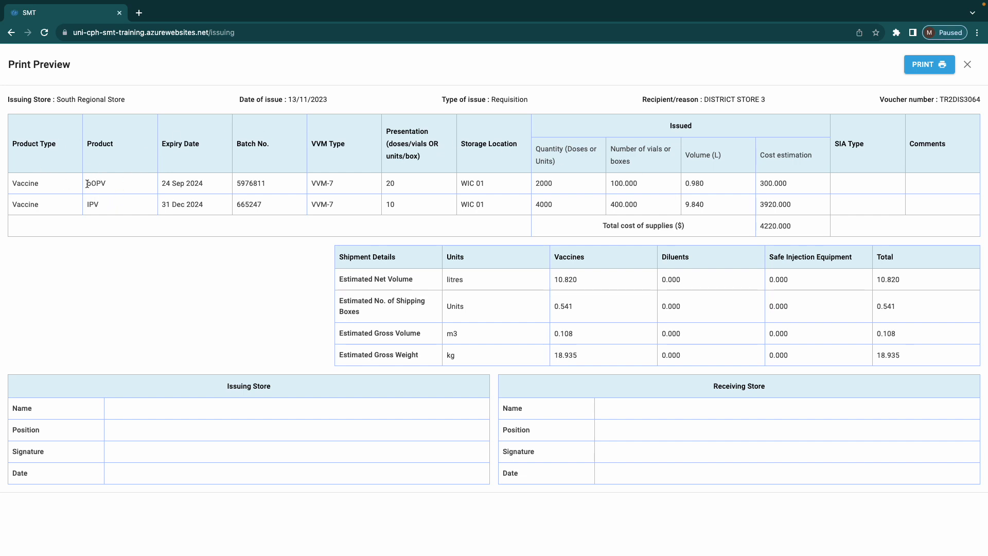
{"action": "left_click_drag", "start_coordinate": [88, 185], "coordinate": [94, 182]}
{"action": "left_click_drag", "start_coordinate": [461, 143], "coordinate": [518, 148]}
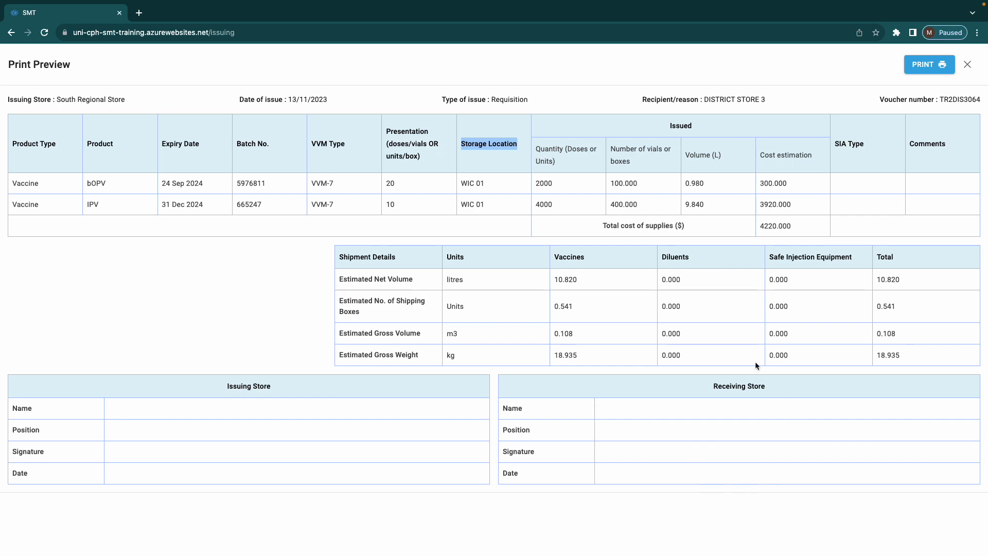
{"action": "left_click", "coordinate": [244, 277]}
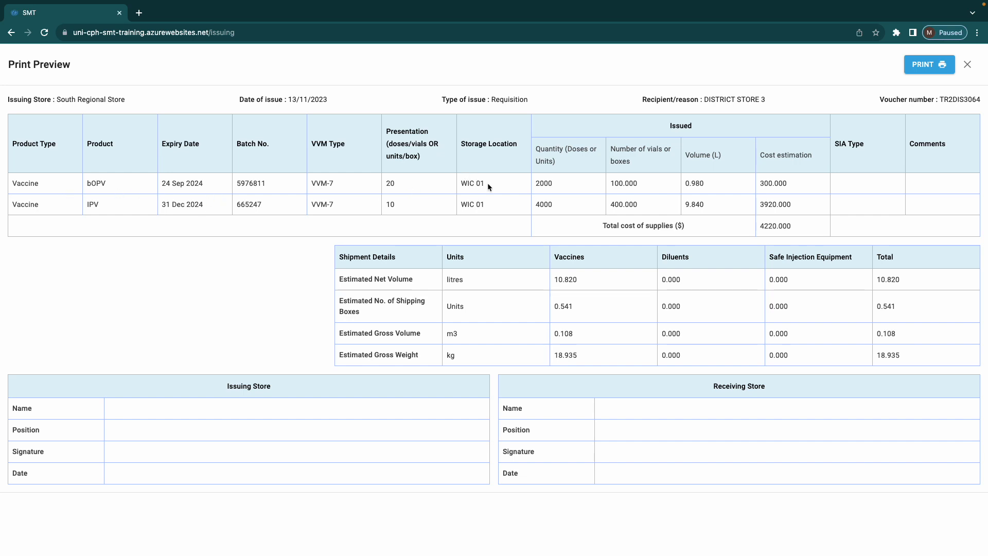
{"action": "left_click_drag", "start_coordinate": [486, 183], "coordinate": [459, 184]}
{"action": "left_click_drag", "start_coordinate": [562, 184], "coordinate": [535, 184]}
{"action": "left_click_drag", "start_coordinate": [106, 183], "coordinate": [86, 183]}
{"action": "left_click_drag", "start_coordinate": [486, 205], "coordinate": [463, 205]}
{"action": "left_click_drag", "start_coordinate": [556, 205], "coordinate": [527, 208]}
{"action": "left_click", "coordinate": [969, 65]}
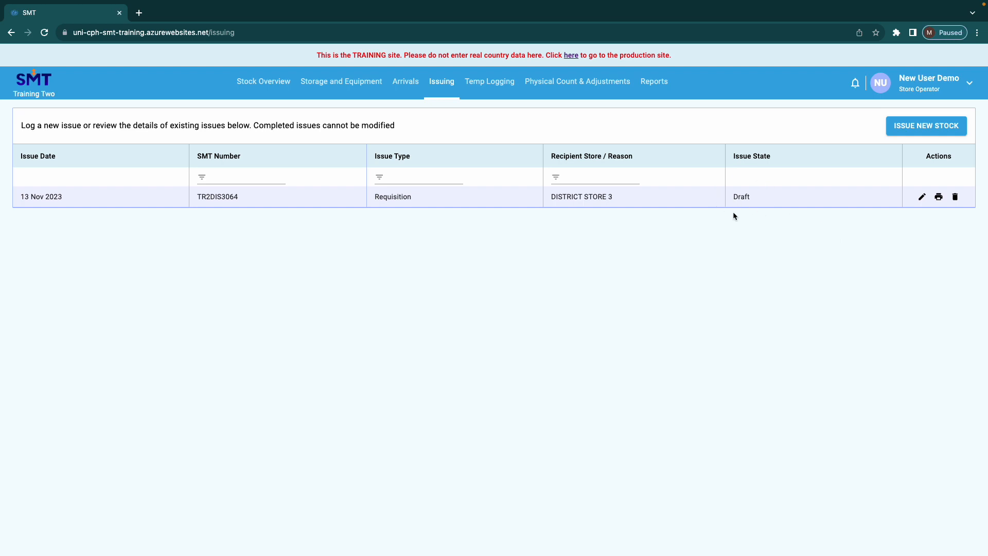
Finalize the draft requisition to DISTRICT STORE 3 and check the voucher number in its print preview.
{"action": "left_click", "coordinate": [923, 197]}
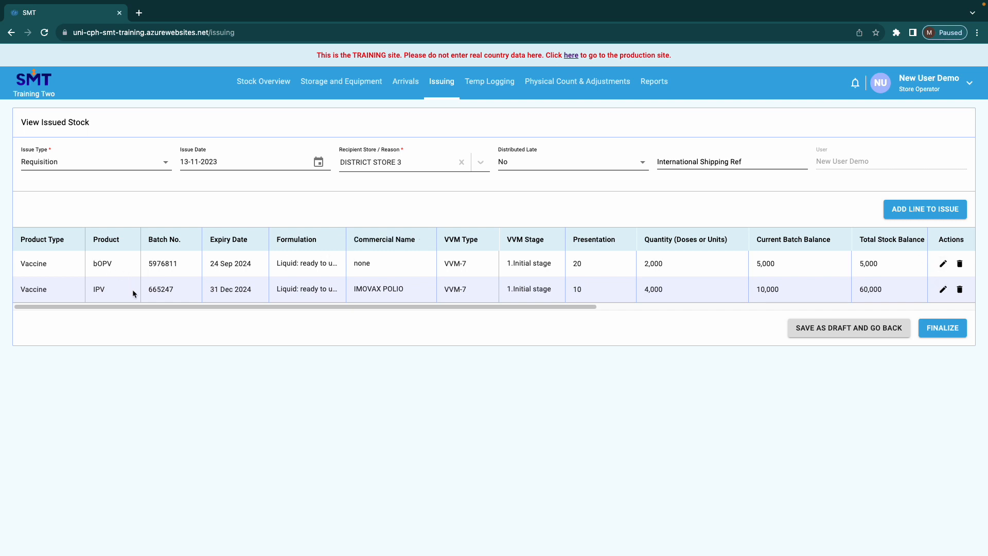
{"action": "left_click", "coordinate": [942, 332]}
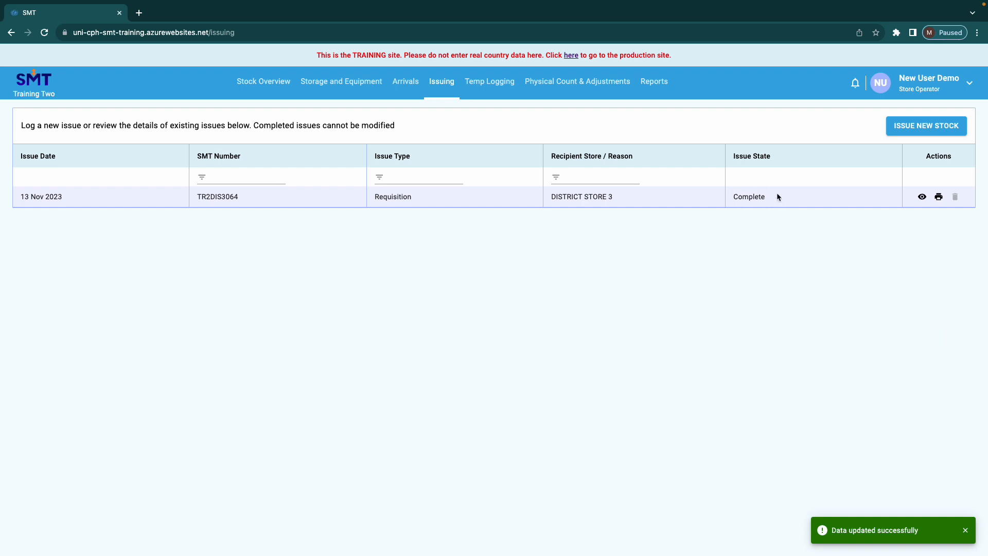
{"action": "left_click", "coordinate": [938, 198]}
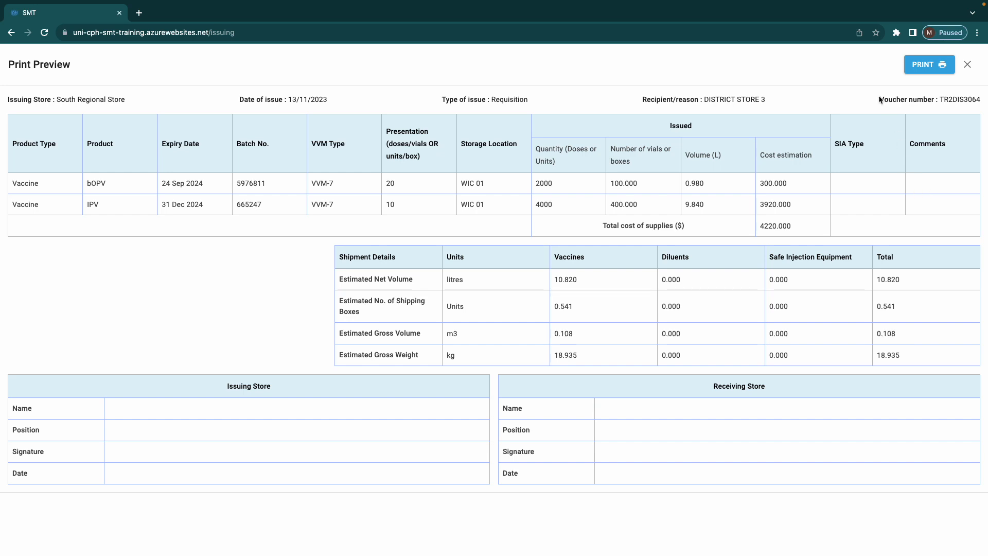
{"action": "left_click_drag", "start_coordinate": [881, 98], "coordinate": [981, 107]}
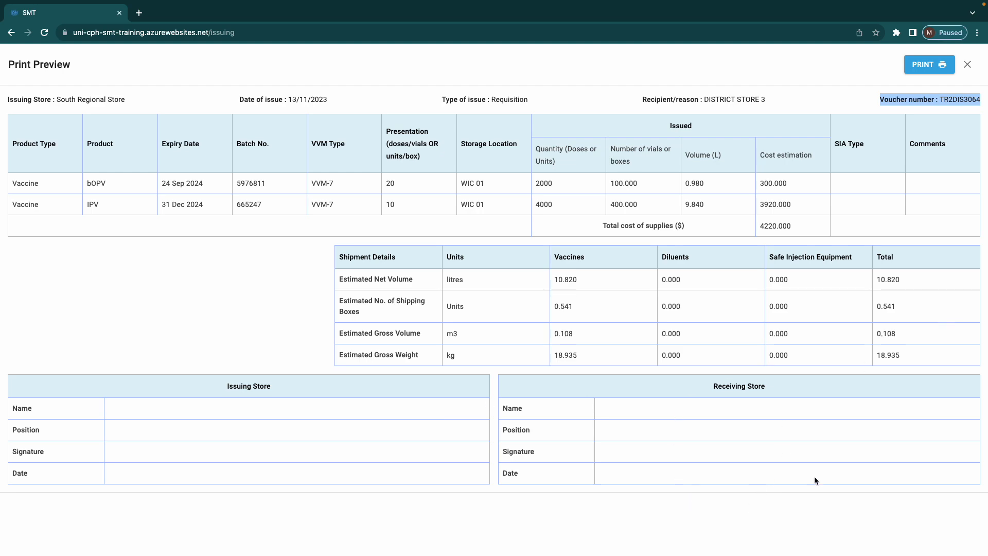
{"action": "left_click", "coordinate": [967, 64]}
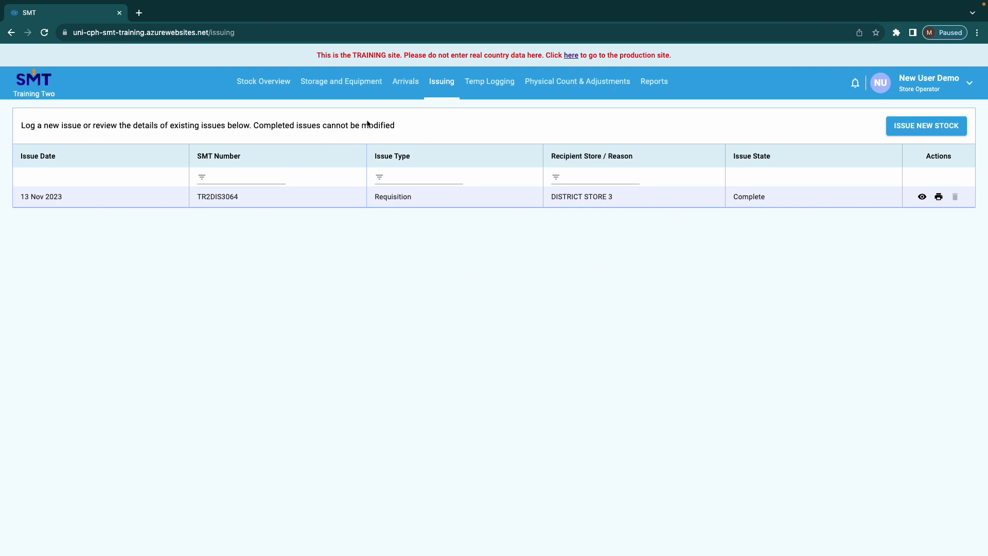
Check the bOPV and IPV stock balances in the stock overview after the finalized requisition and return to the list of issues.
{"action": "left_click", "coordinate": [264, 82]}
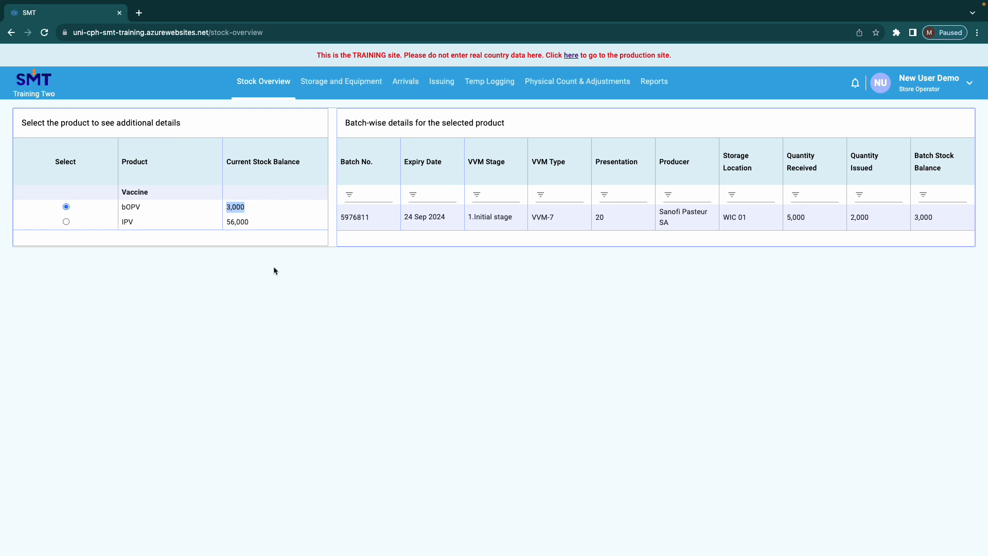
{"action": "left_click_drag", "start_coordinate": [227, 222], "coordinate": [243, 223]}
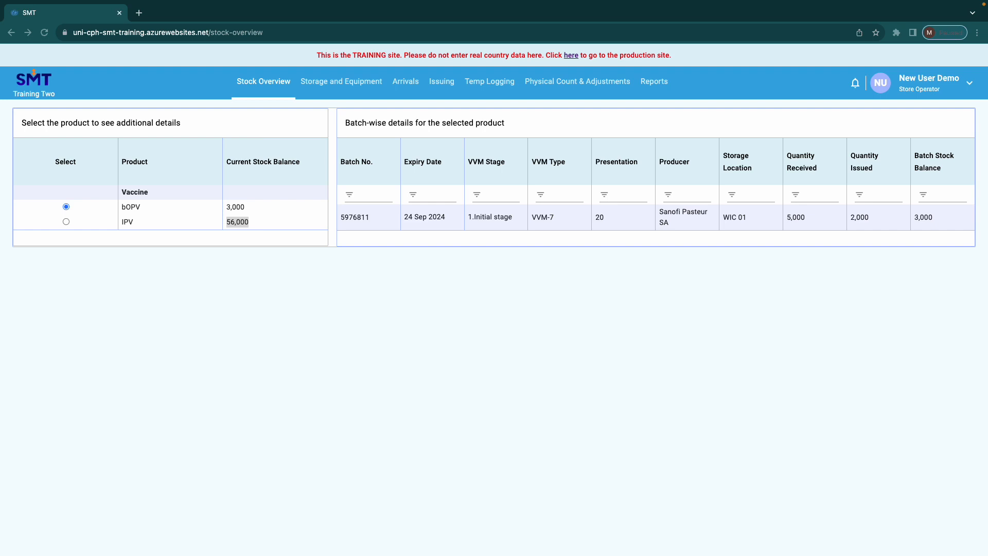
{"action": "left_click", "coordinate": [442, 88]}
{"action": "left_click", "coordinate": [444, 87]}
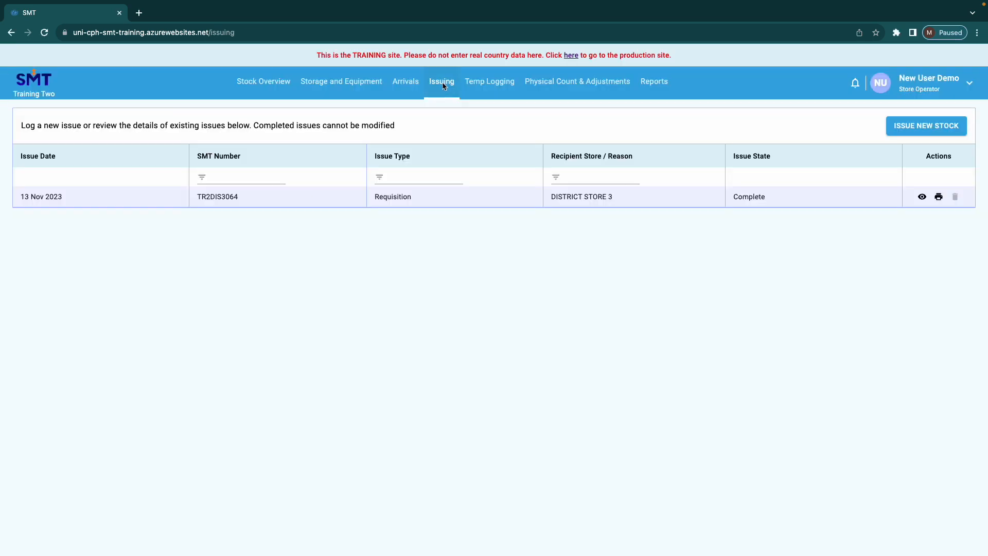
Start a new stock issue with the issue type Wastage and the reason Breakage.
{"action": "left_click", "coordinate": [926, 127]}
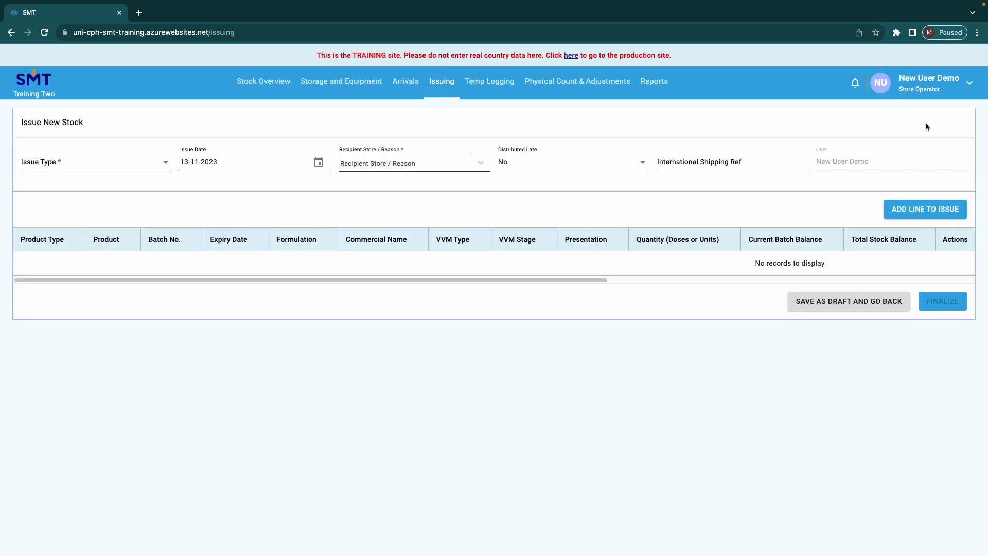
{"action": "left_click", "coordinate": [152, 161]}
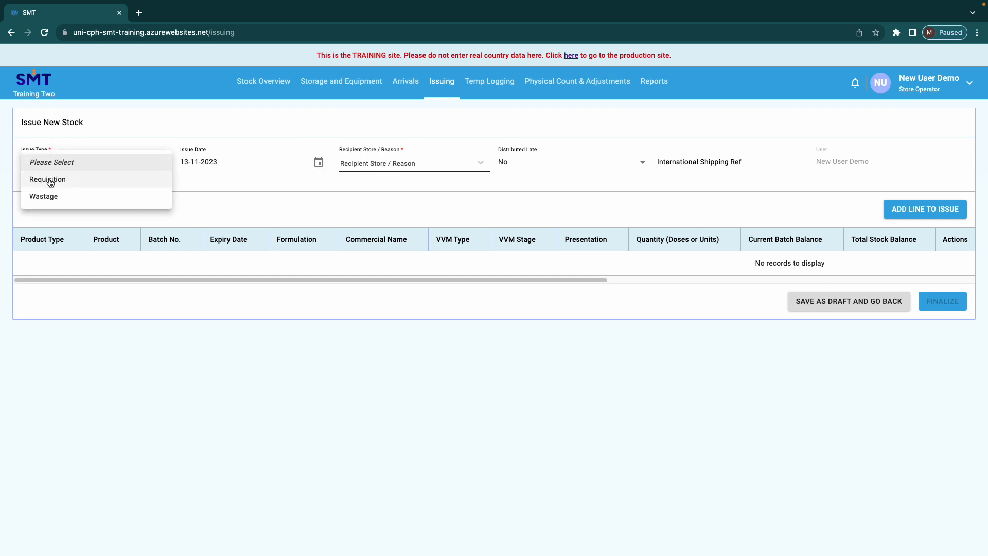
{"action": "left_click", "coordinate": [72, 203]}
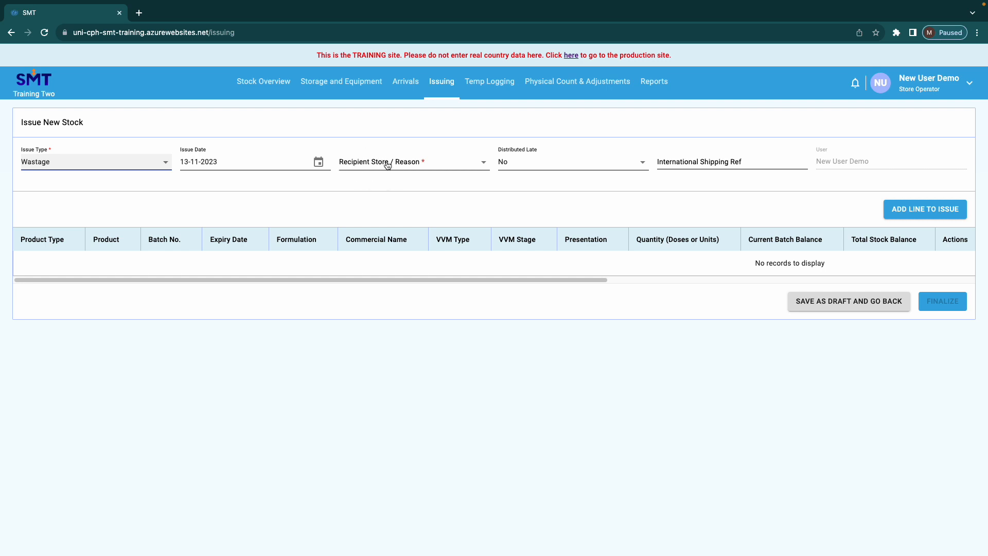
{"action": "left_click", "coordinate": [484, 163]}
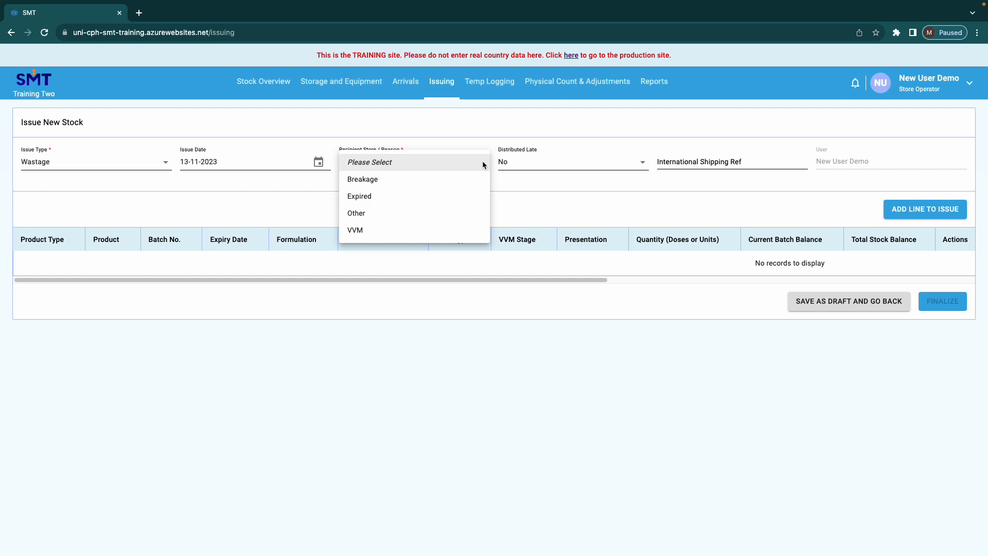
{"action": "left_click", "coordinate": [445, 181]}
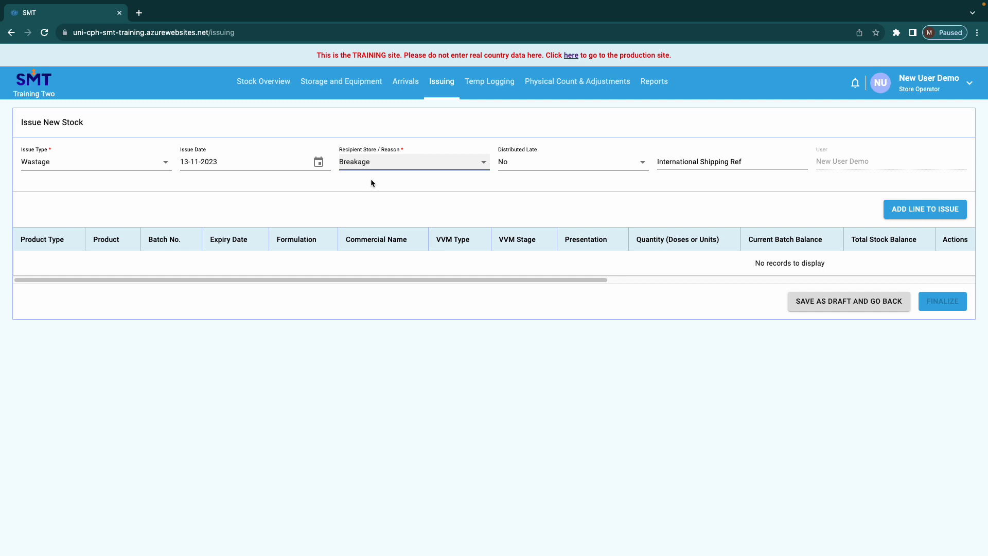
Add an IPV vaccine line from batch 665247 with a quantity of 10 and the comment "Broken during handling of issue".
{"action": "left_click", "coordinate": [923, 212]}
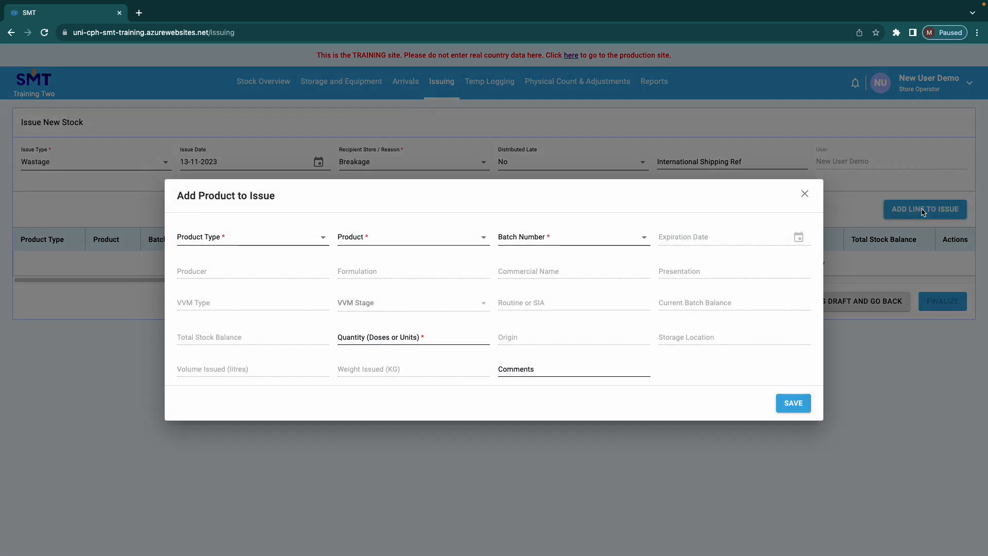
{"action": "left_click", "coordinate": [286, 241]}
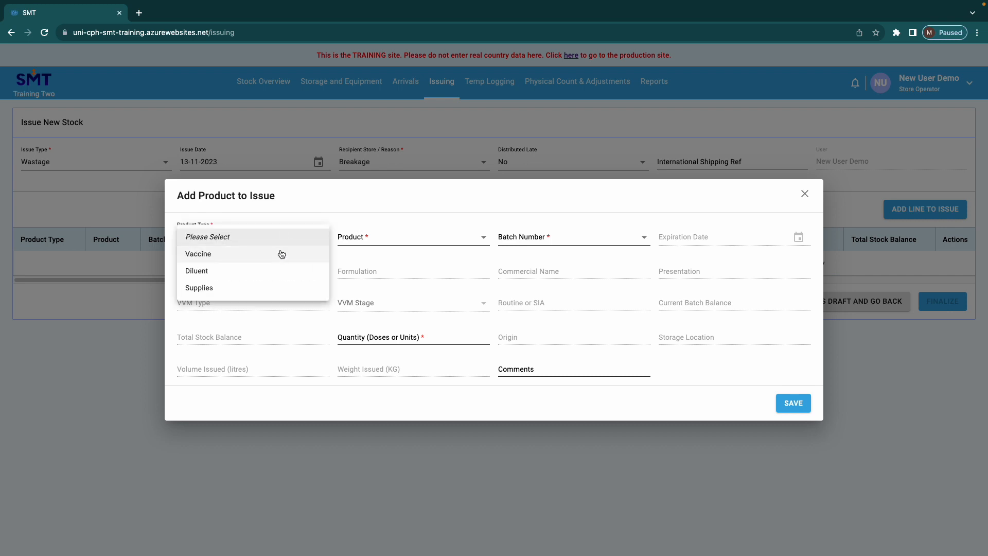
{"action": "left_click", "coordinate": [282, 254]}
{"action": "left_click", "coordinate": [366, 240]}
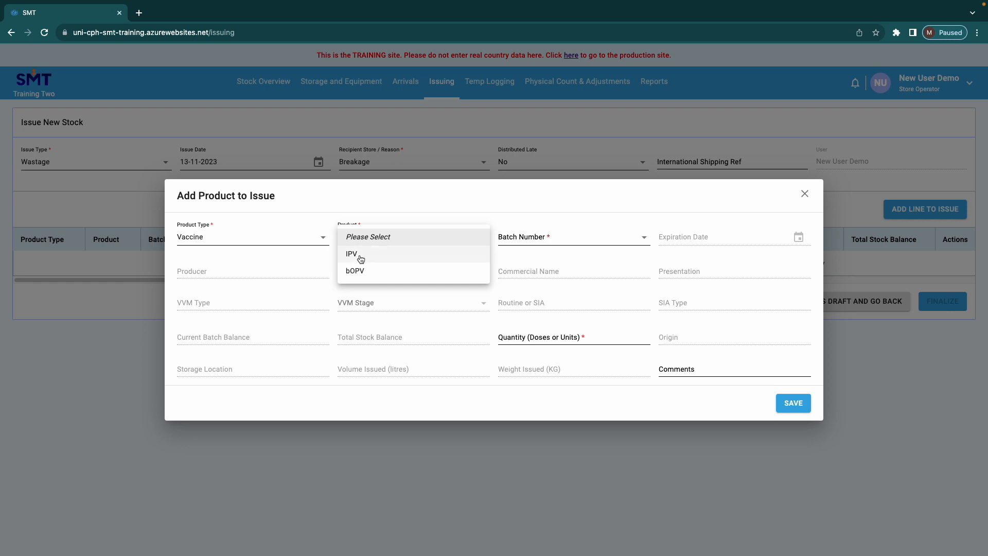
{"action": "left_click", "coordinate": [360, 255]}
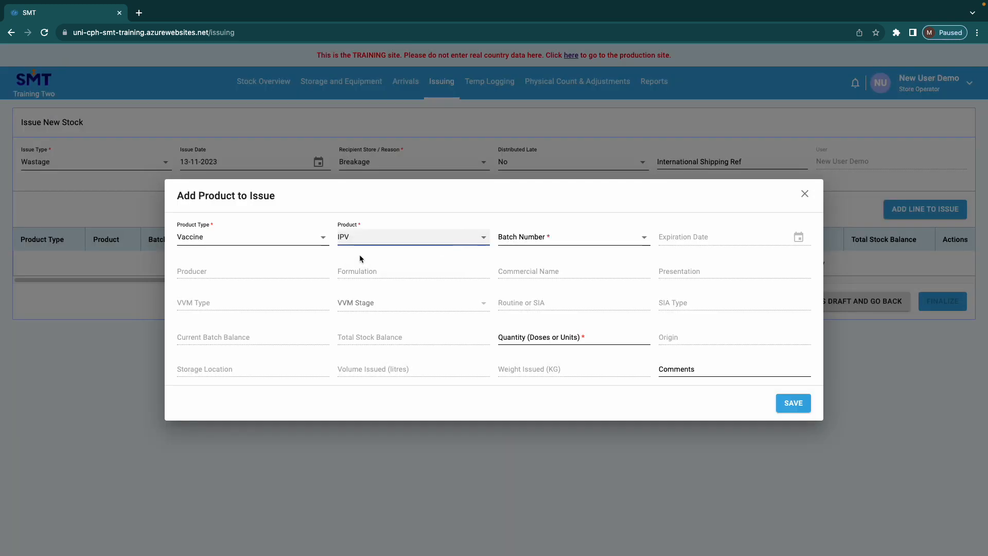
{"action": "left_click", "coordinate": [520, 238]}
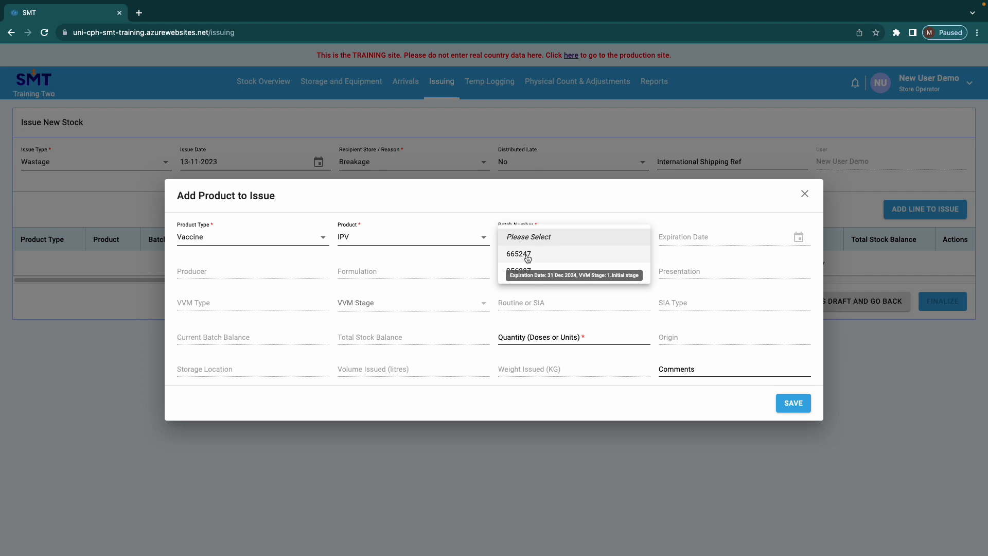
{"action": "left_click", "coordinate": [527, 256]}
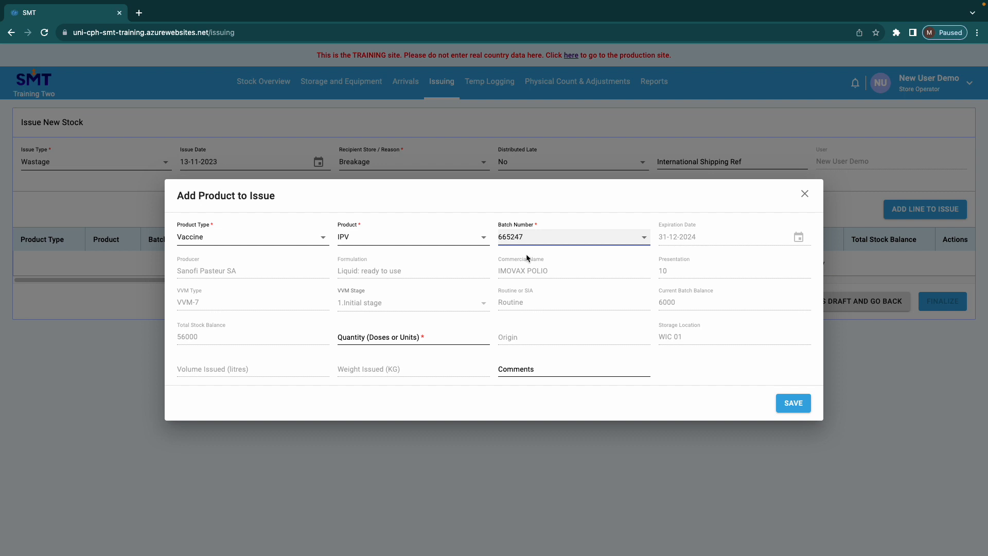
{"action": "left_click", "coordinate": [358, 337]}
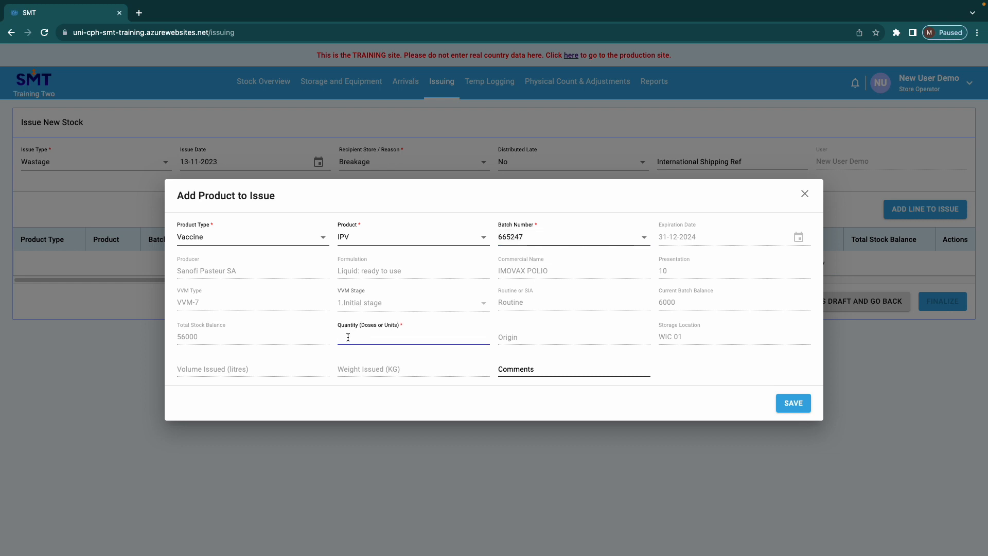
{"action": "type", "text": "10"}
{"action": "left_click", "coordinate": [521, 368]}
{"action": "type", "text": "B"}
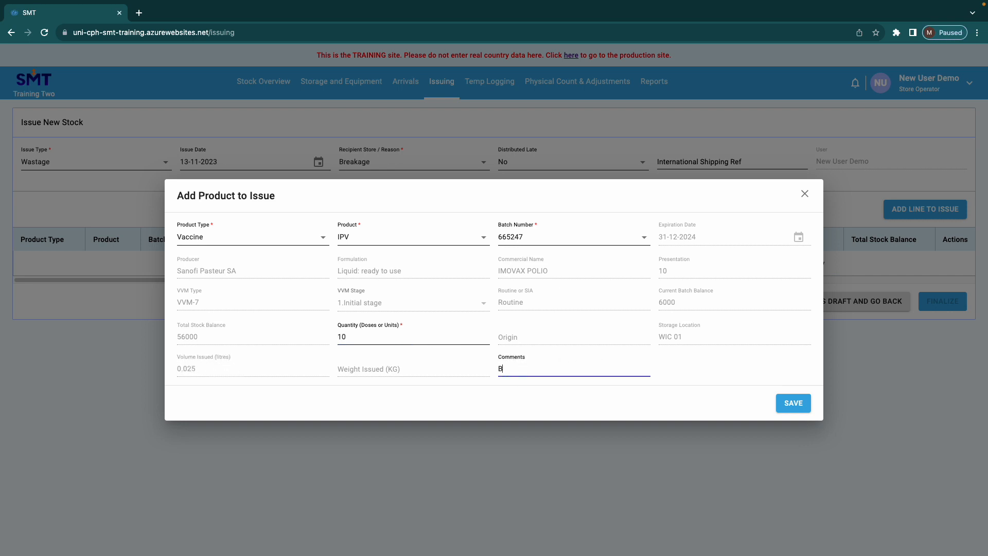
{"action": "type", "text": "roken during handling of issue"}
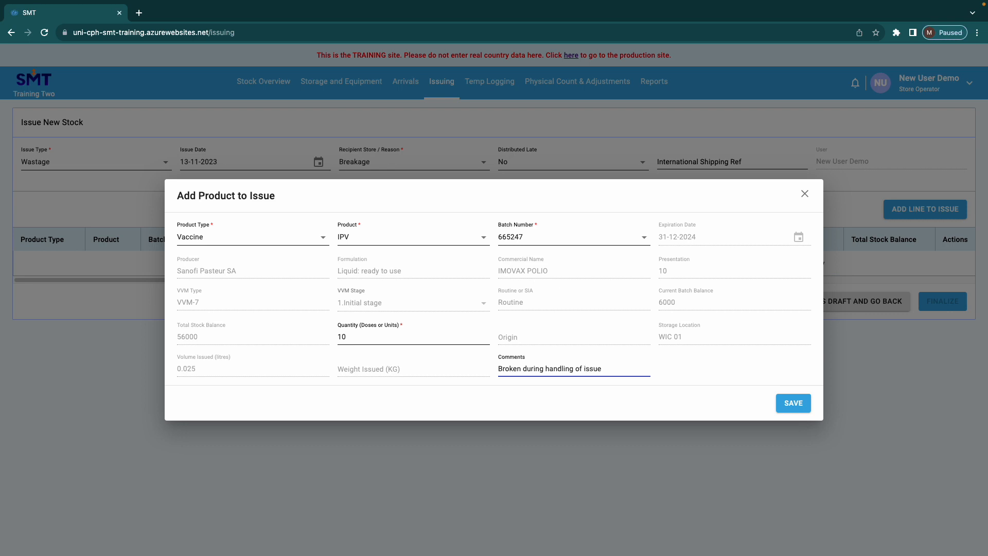
{"action": "left_click", "coordinate": [795, 404]}
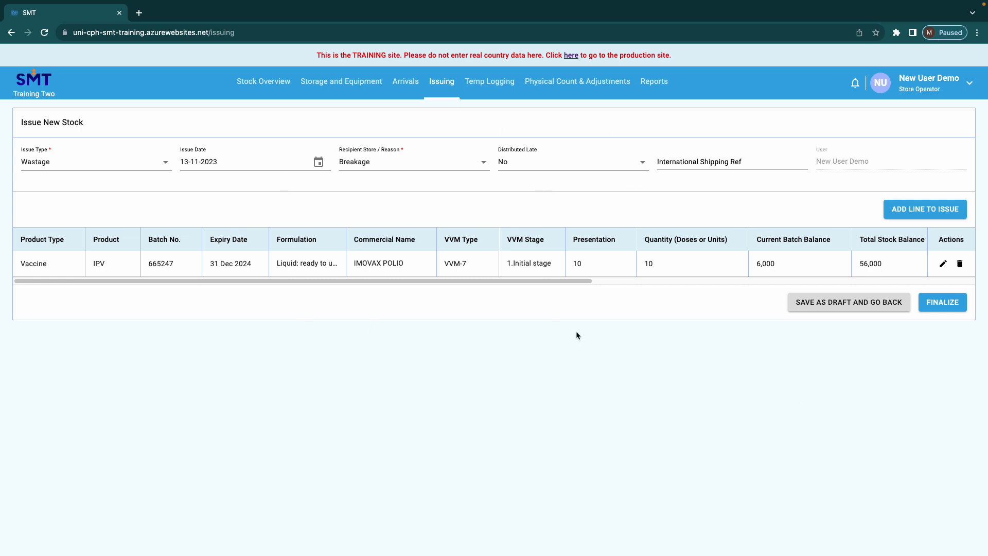
Save the wastage issue as a draft and check the IPV balance in the stock overview before returning to the issue list.
{"action": "left_click", "coordinate": [847, 306]}
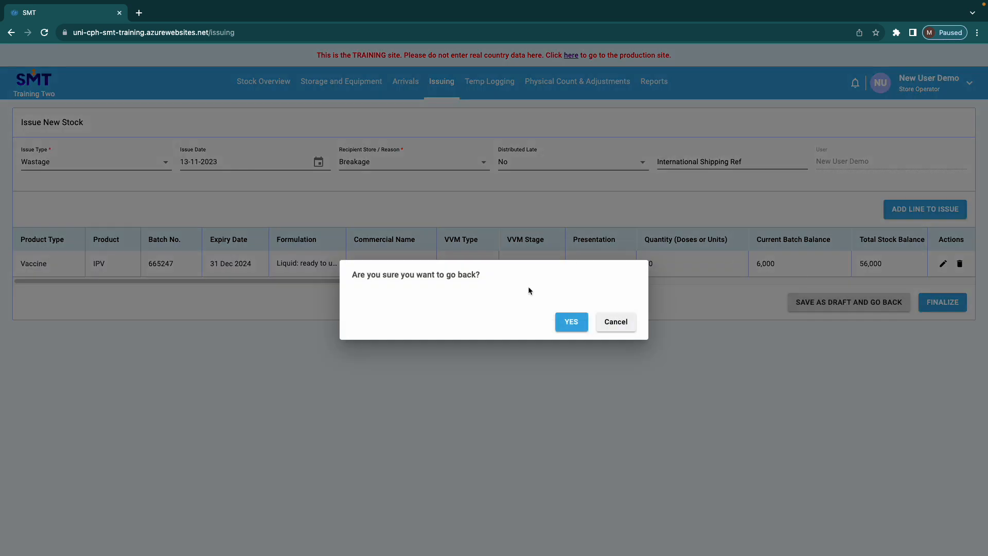
{"action": "left_click", "coordinate": [568, 326]}
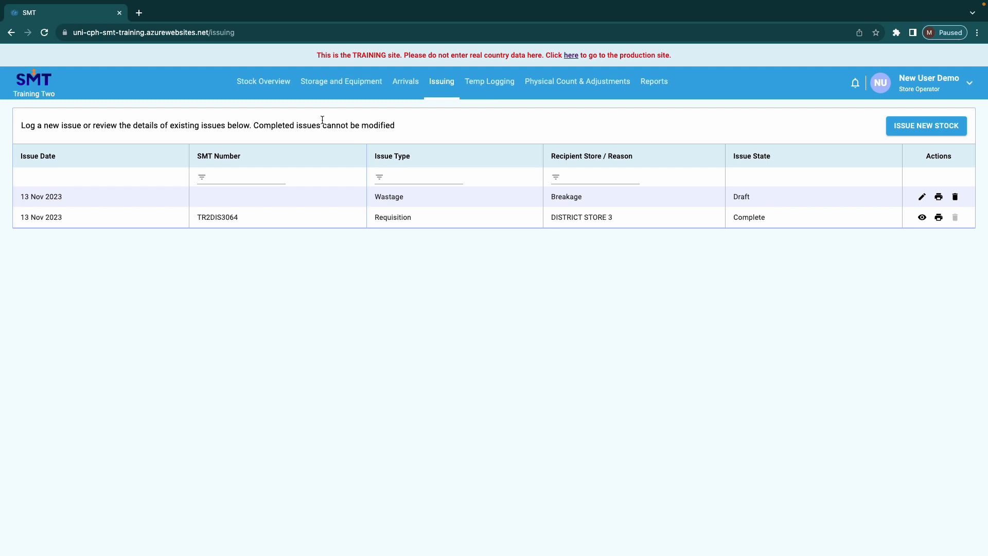
{"action": "left_click", "coordinate": [267, 81]}
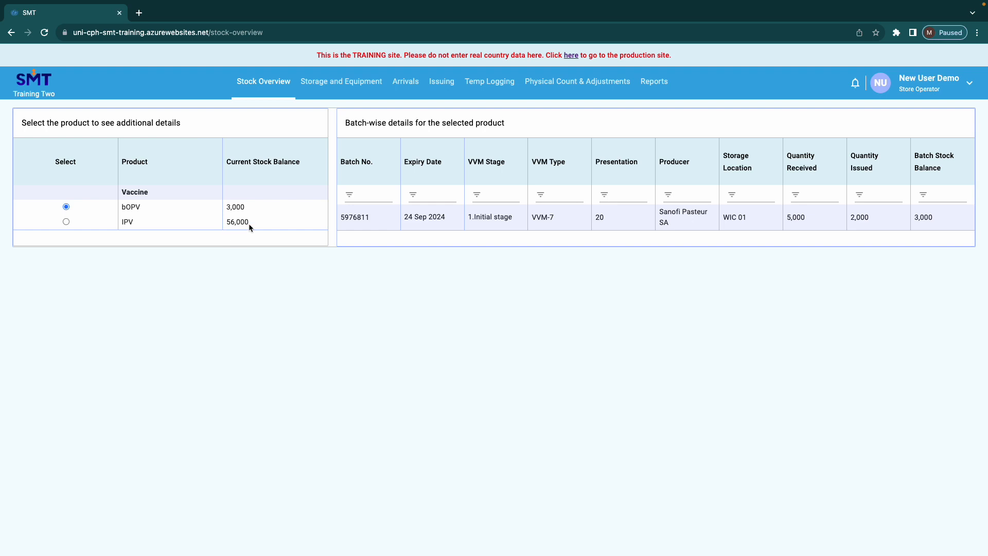
{"action": "left_click", "coordinate": [443, 83]}
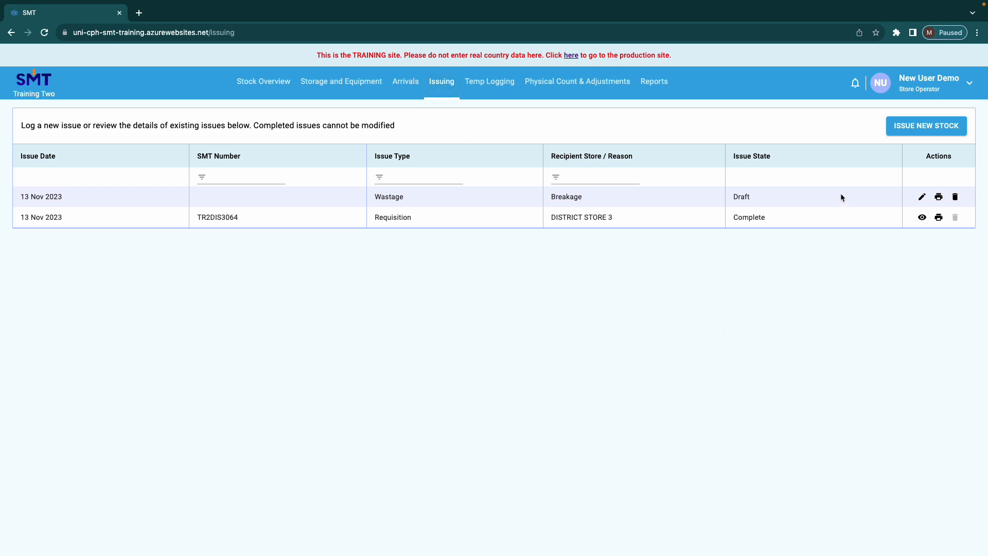
Finalize the draft wastage issue for breakage and check the IPV balance in the stock overview, returning to the issue list.
{"action": "left_click", "coordinate": [922, 198]}
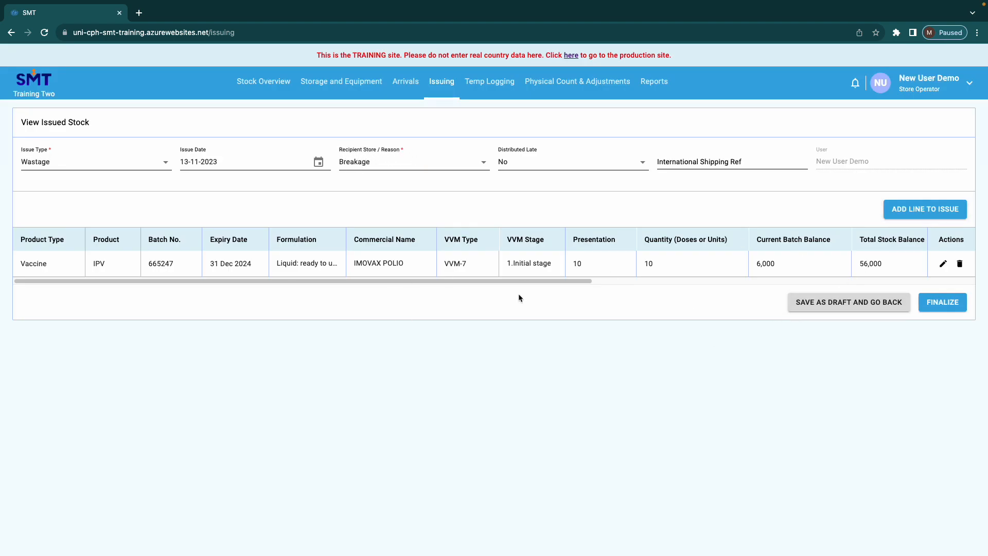
{"action": "left_click", "coordinate": [945, 308]}
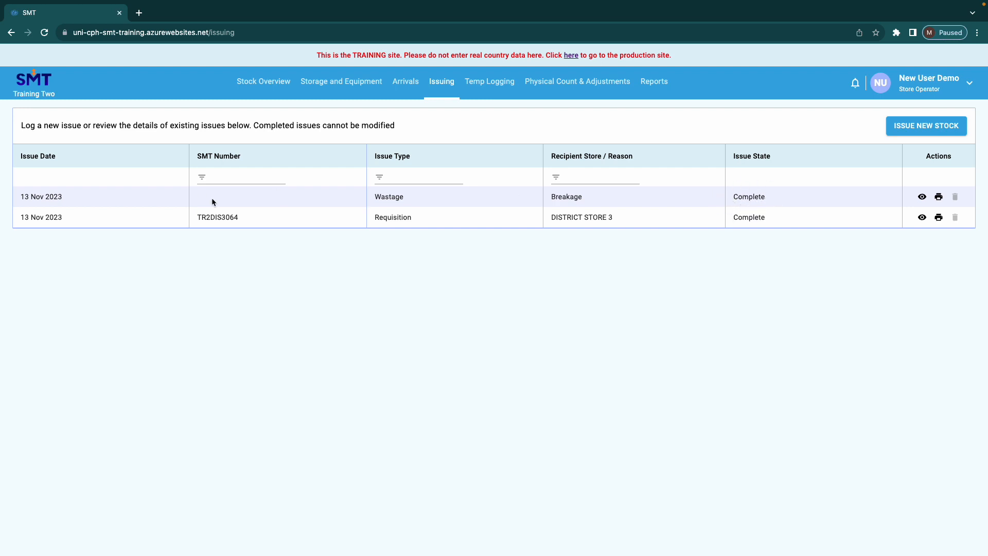
{"action": "left_click", "coordinate": [265, 89]}
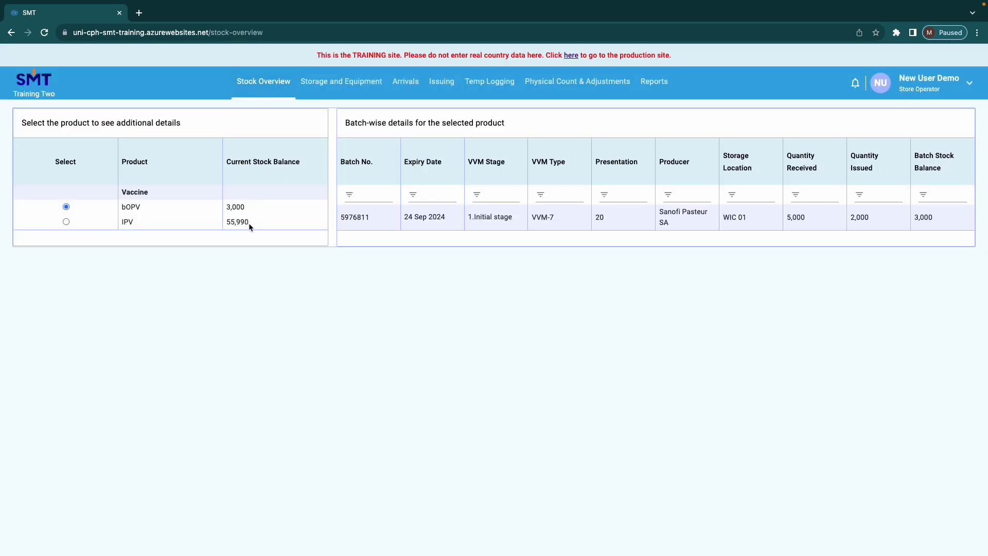
{"action": "left_click_drag", "start_coordinate": [250, 221], "coordinate": [228, 221]}
{"action": "left_click", "coordinate": [445, 84]}
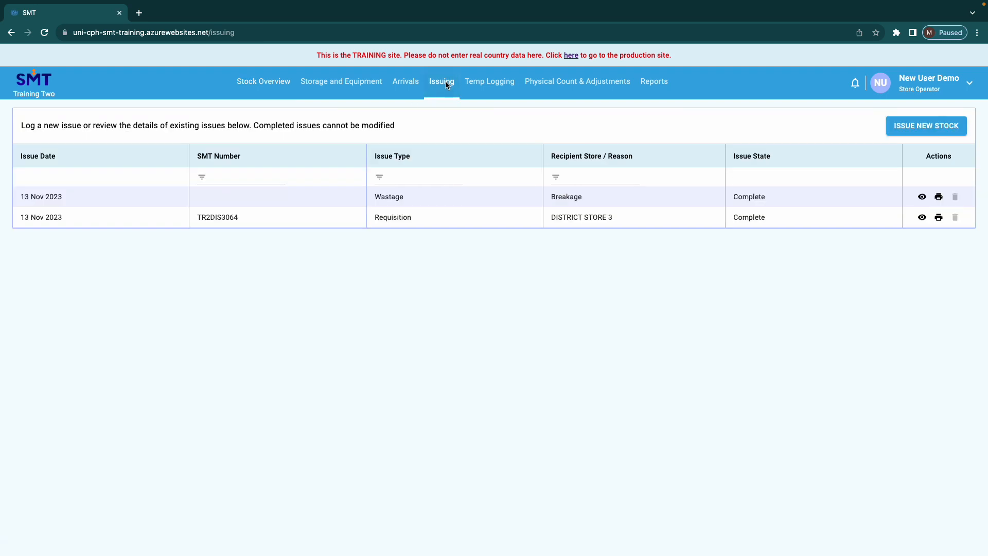